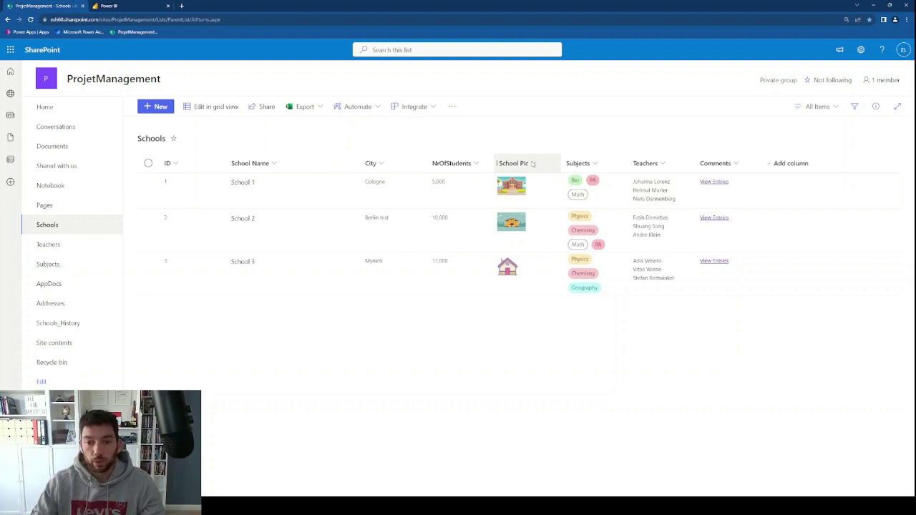
Check the column type of School Pic in its column settings and close them without changes.
left_click(534, 164)
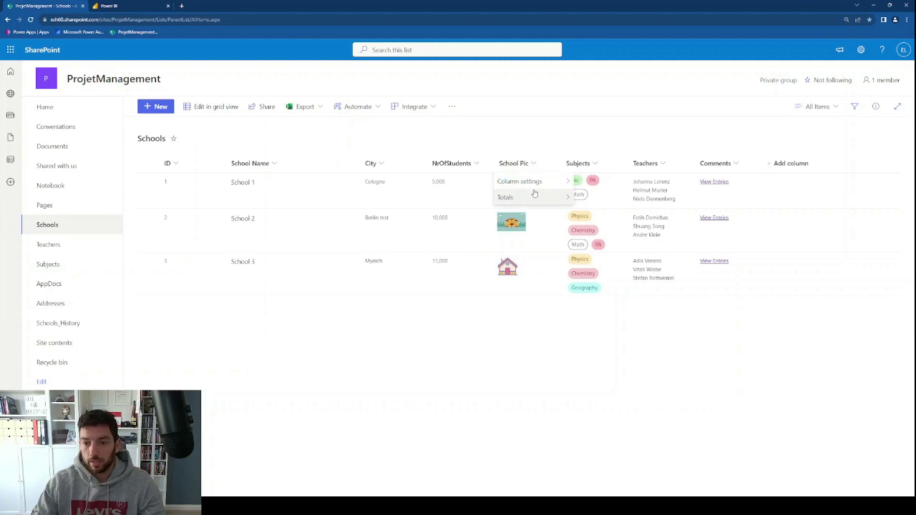
mouse_move(535, 182)
left_click(584, 182)
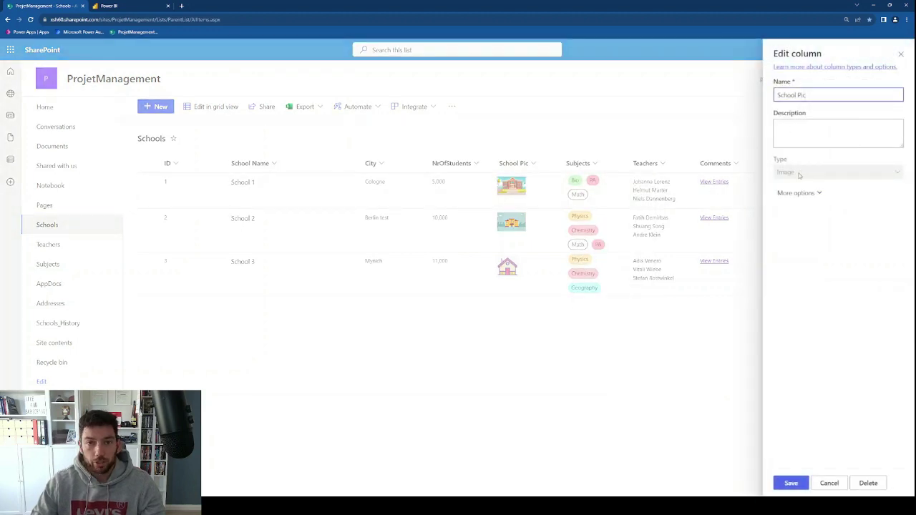
left_click(830, 484)
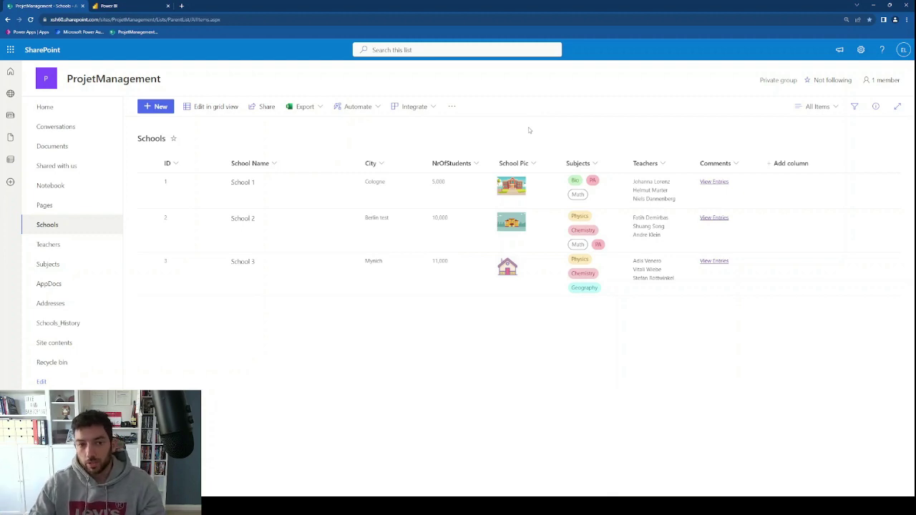
Switch to the Power Query Editor of SPImageDemo and open the full list of data sources for a new query.
mouse_move(451, 506)
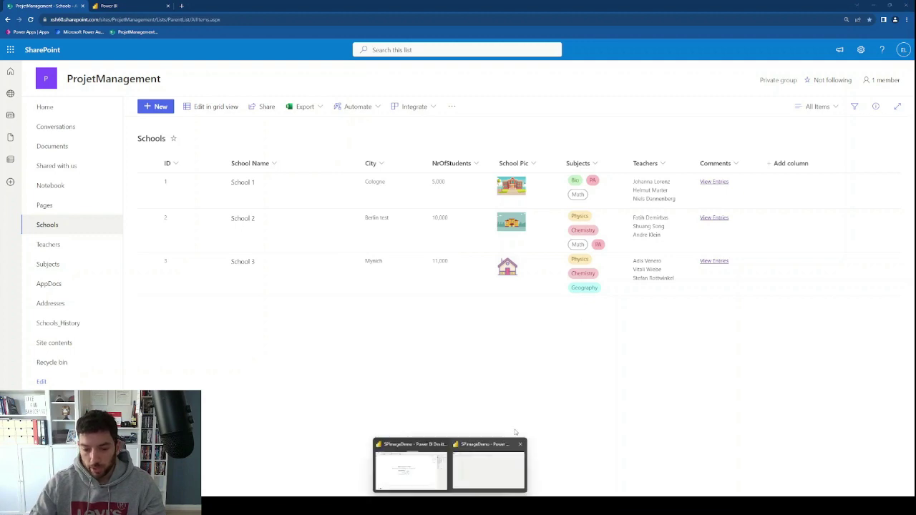
left_click(475, 473)
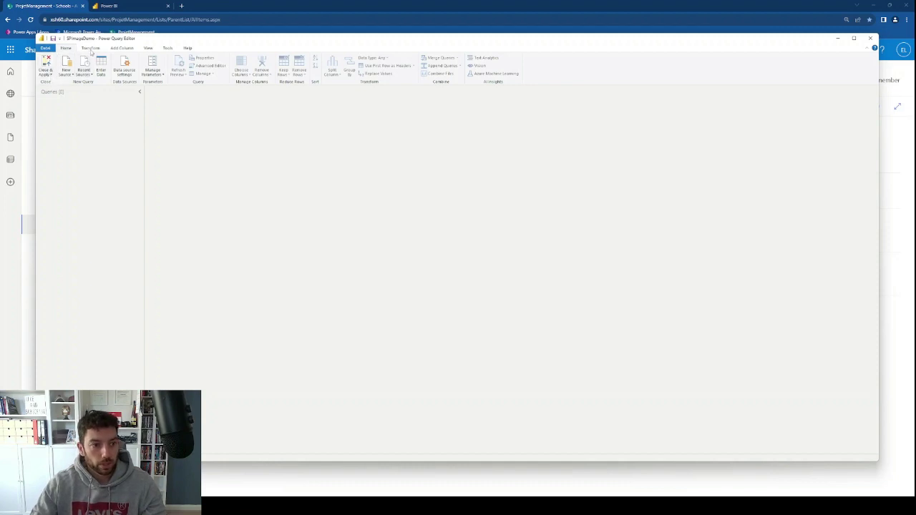
left_click(72, 75)
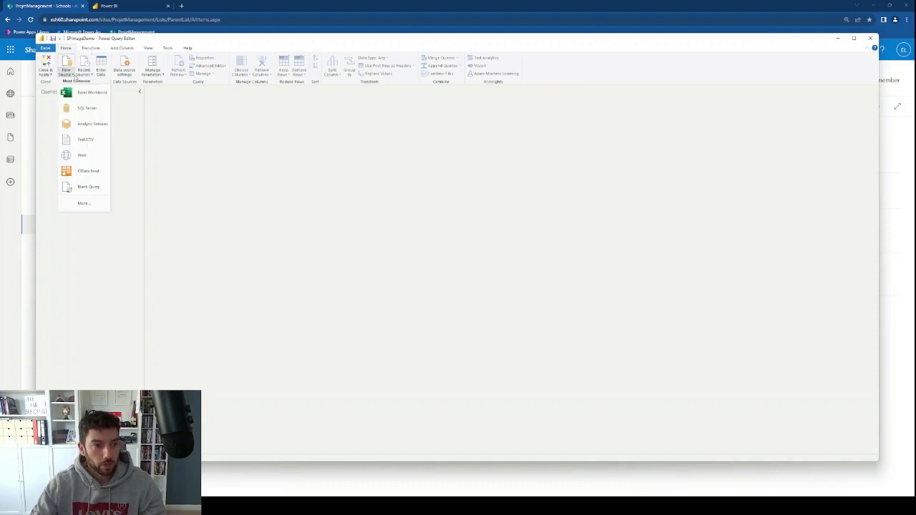
left_click(84, 203)
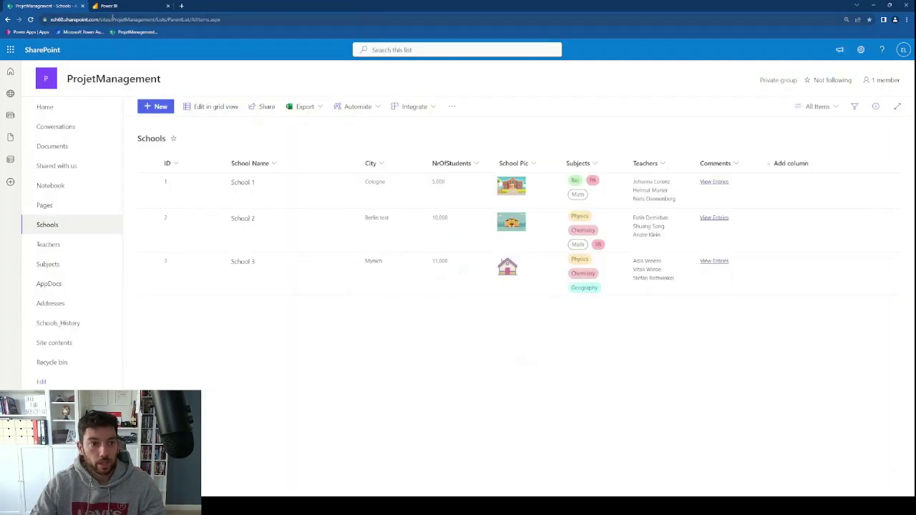
Copy the SharePoint site URL from the browser address, from https up to and including ProjetManagement.
left_click(144, 20)
double_click(150, 19)
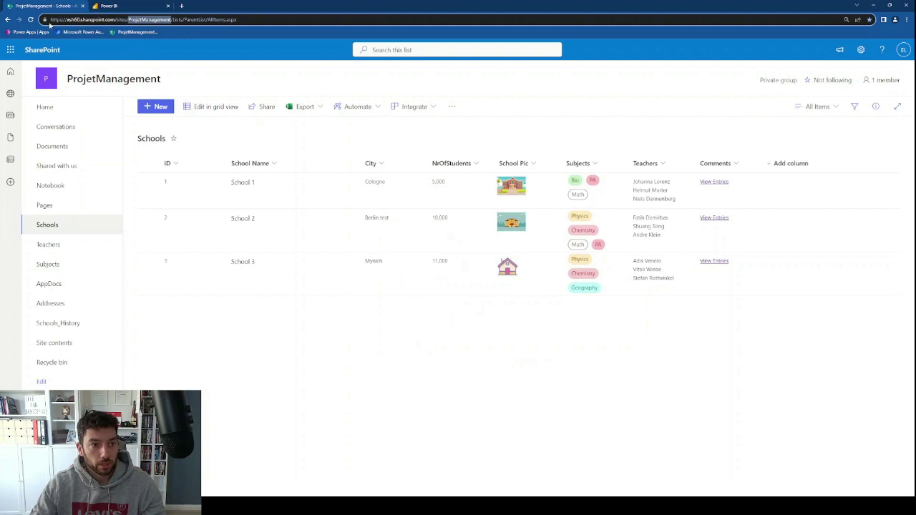
left_click_drag(50, 19, 172, 20)
key("ctrl+c")
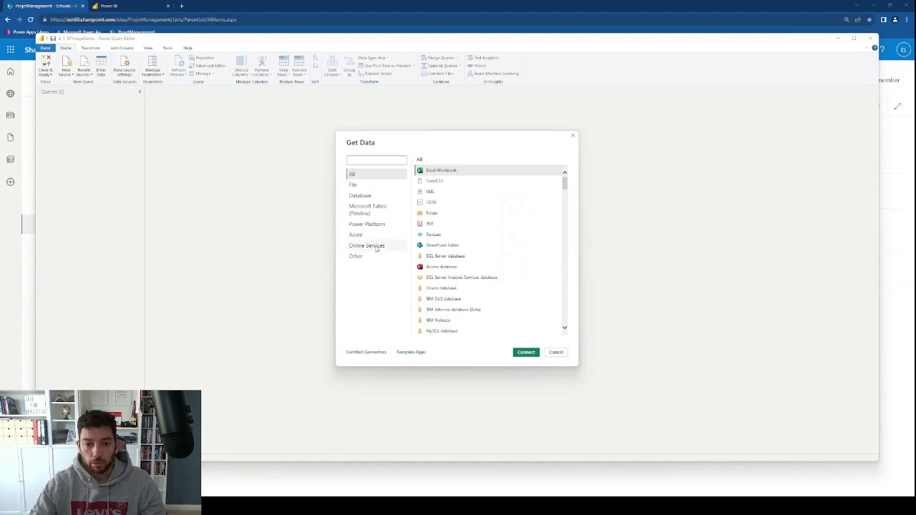
Connect to SharePoint Online Lists with the copied ProjetManagement site URL, using implementation 1.0, and import the Schools list.
left_click(375, 247)
double_click(467, 174)
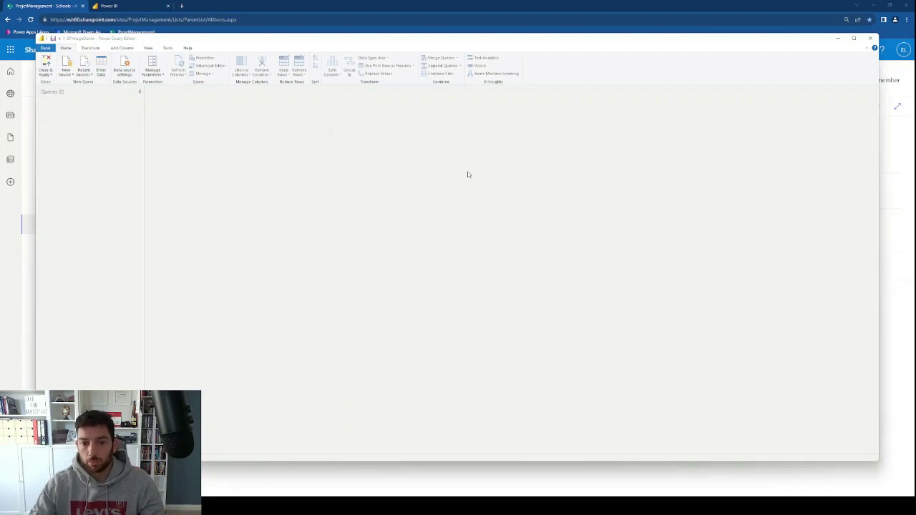
left_click(395, 229)
key("ctrl+v")
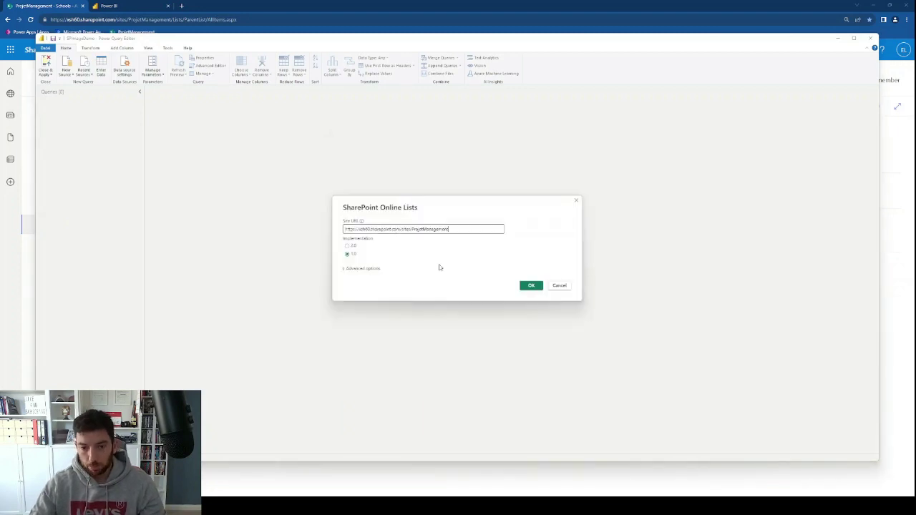
left_click(534, 287)
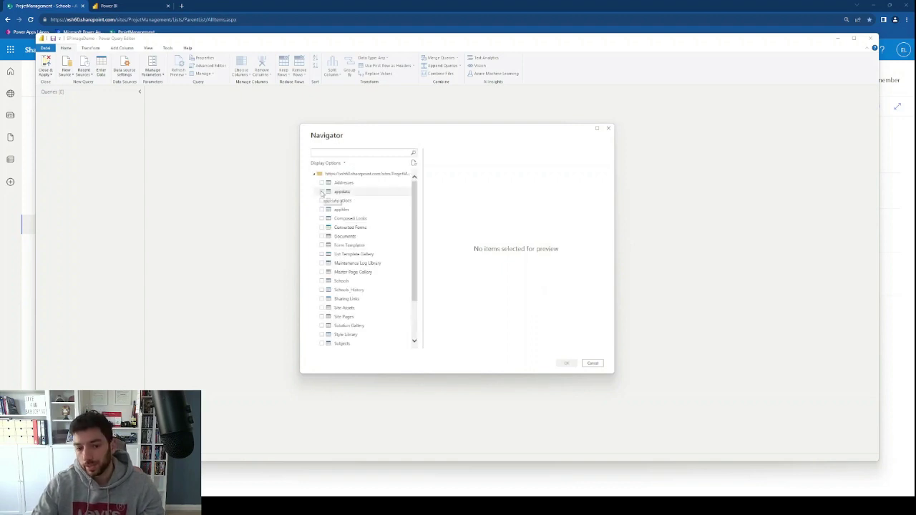
left_click(322, 280)
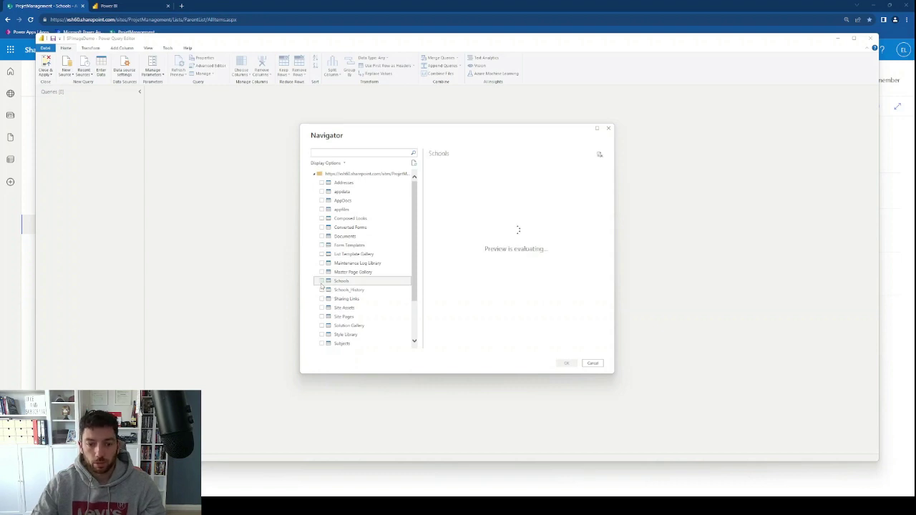
left_click(571, 364)
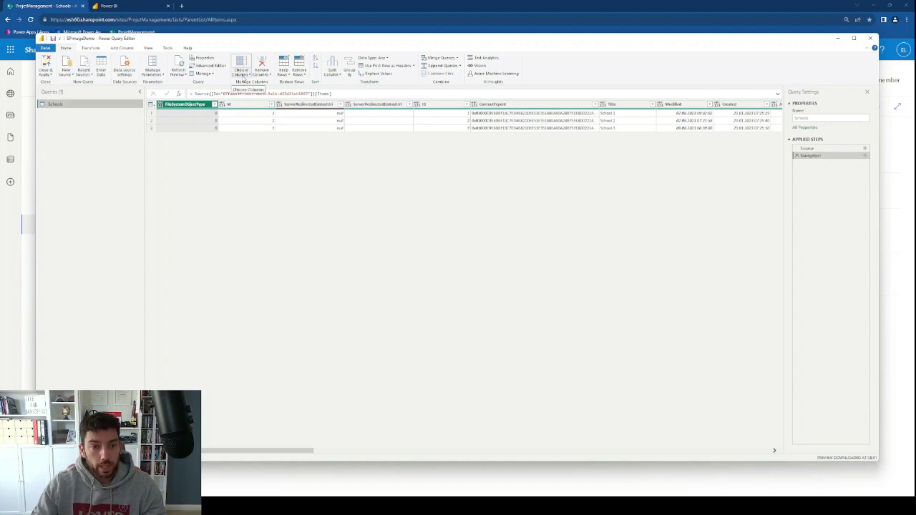
Keep only the ID, Title, City and SchoolPic columns in the Schools query.
left_click(244, 79)
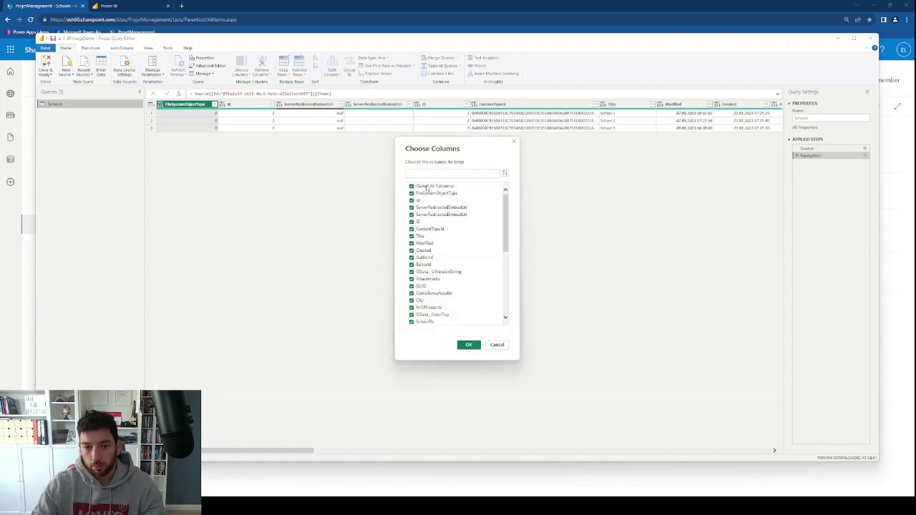
left_click(427, 188)
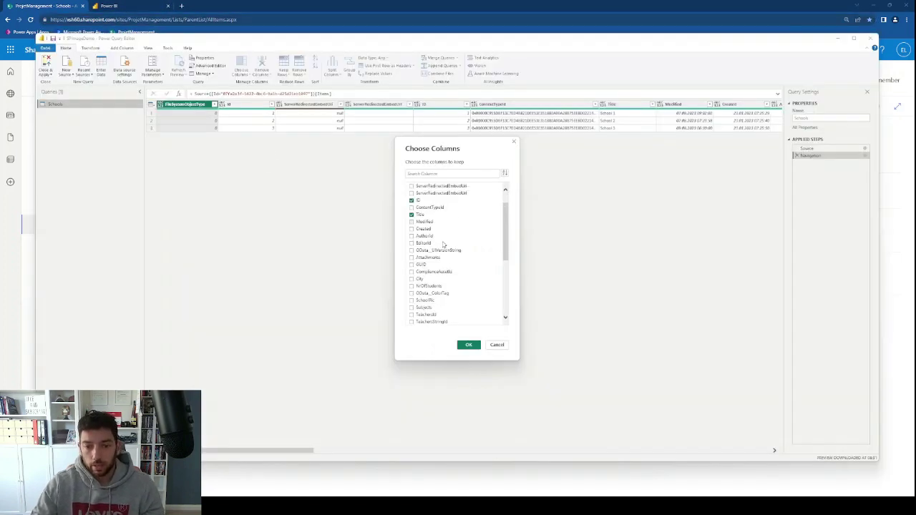
scroll(443, 244, "down", 1)
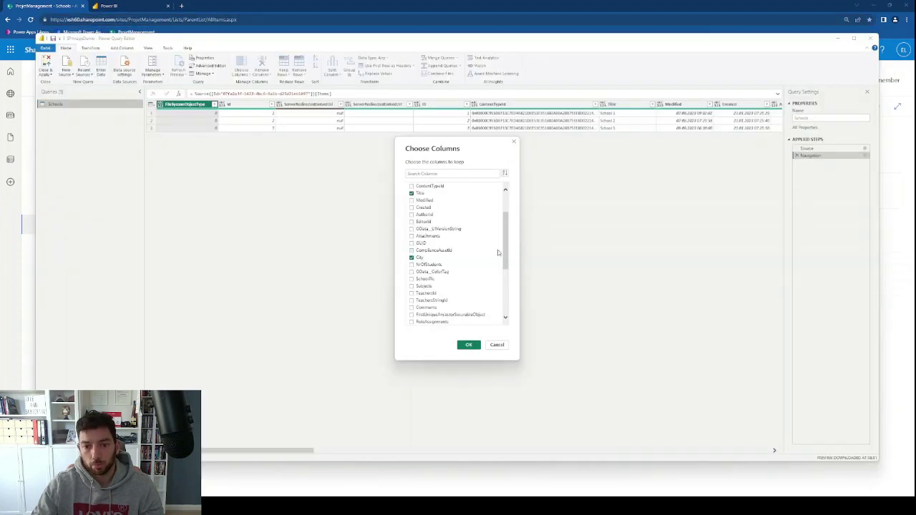
scroll(453, 270, "down", 2)
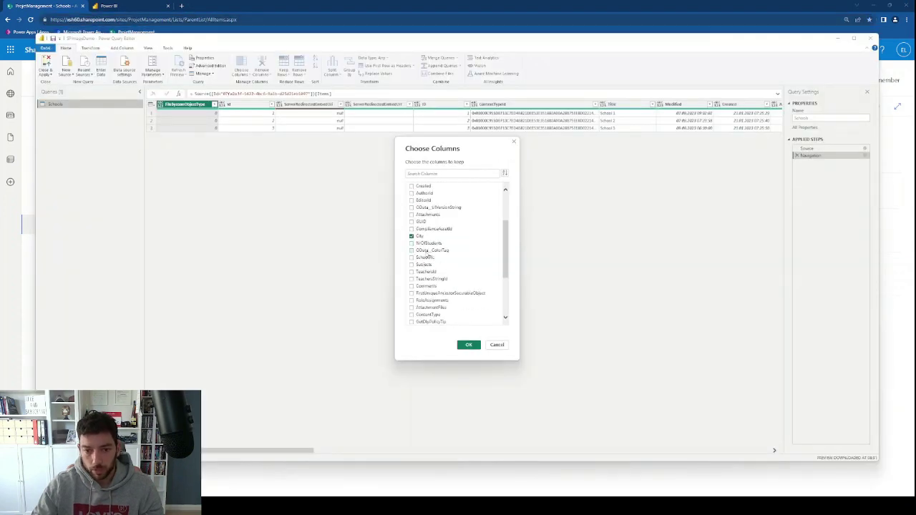
left_click(426, 259)
left_click(470, 346)
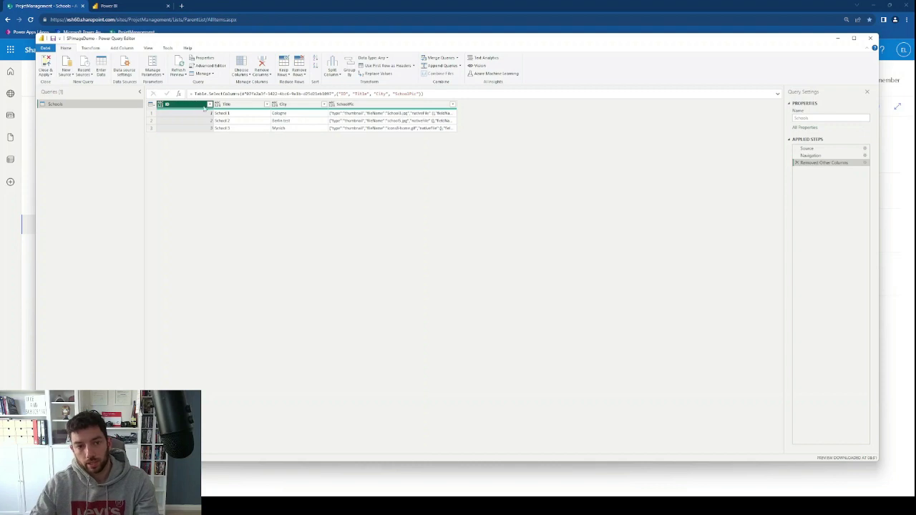
Widen the SchoolPic column and examine the first row's full text for the serverUrl and serverRelativeUrl parts.
left_click(392, 105, "ctrl")
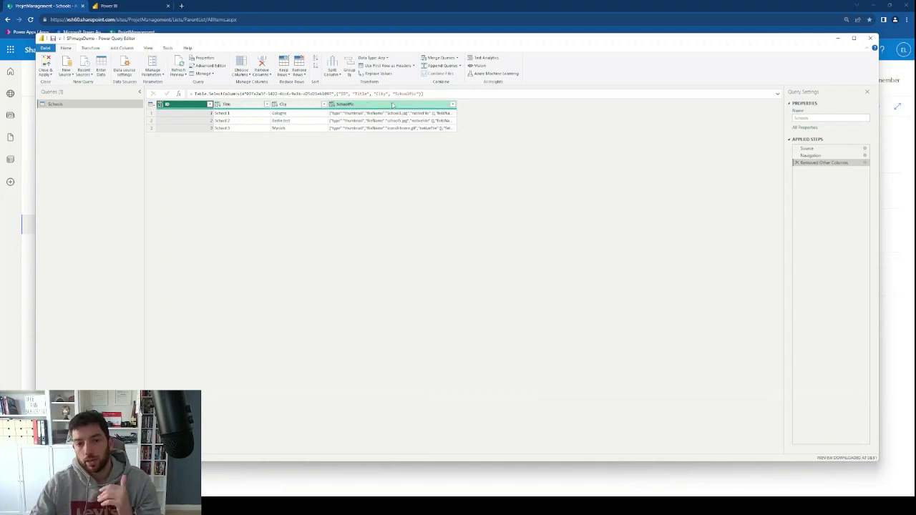
left_click_drag(455, 108, 635, 107)
left_click(457, 115)
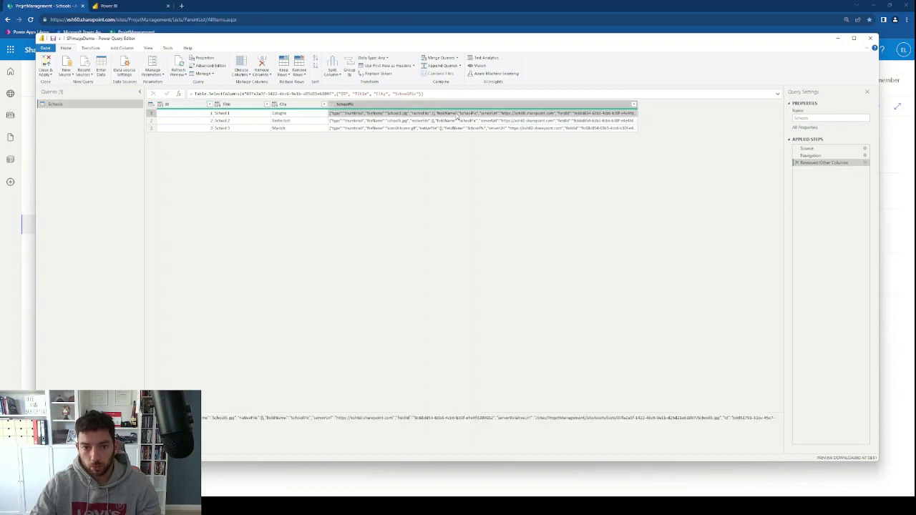
key("ctrl+a")
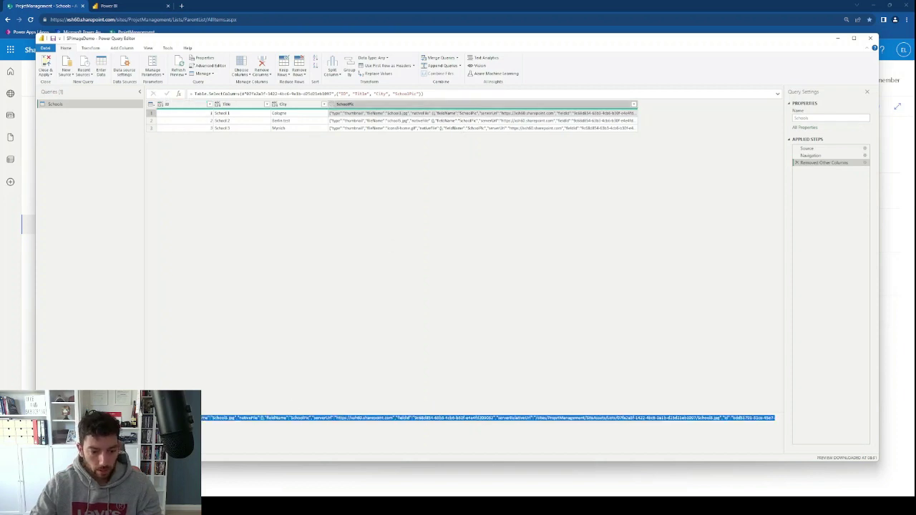
left_click(204, 428)
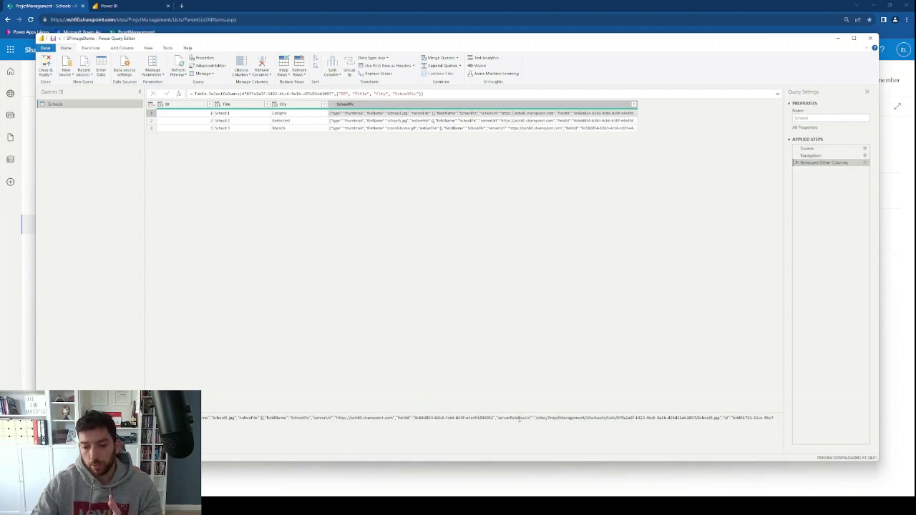
left_click_drag(311, 418, 396, 422)
left_click(337, 419)
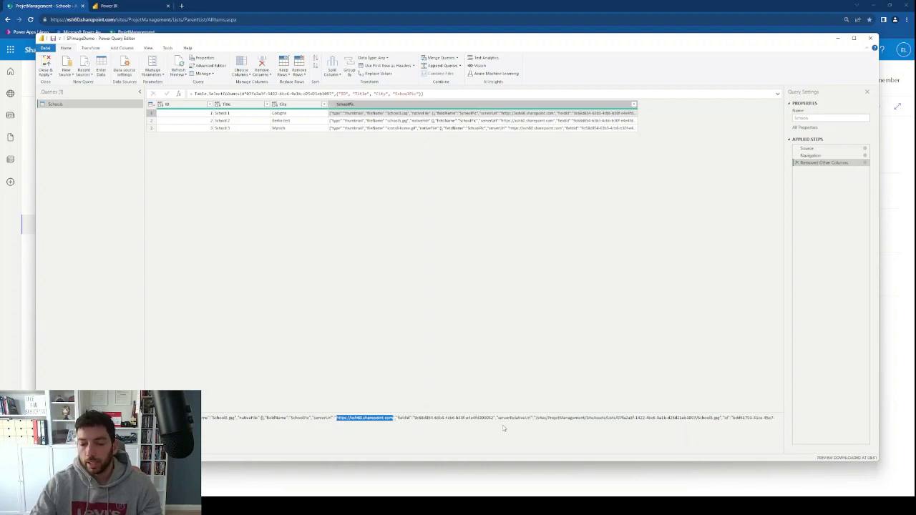
left_click_drag(499, 420, 719, 421)
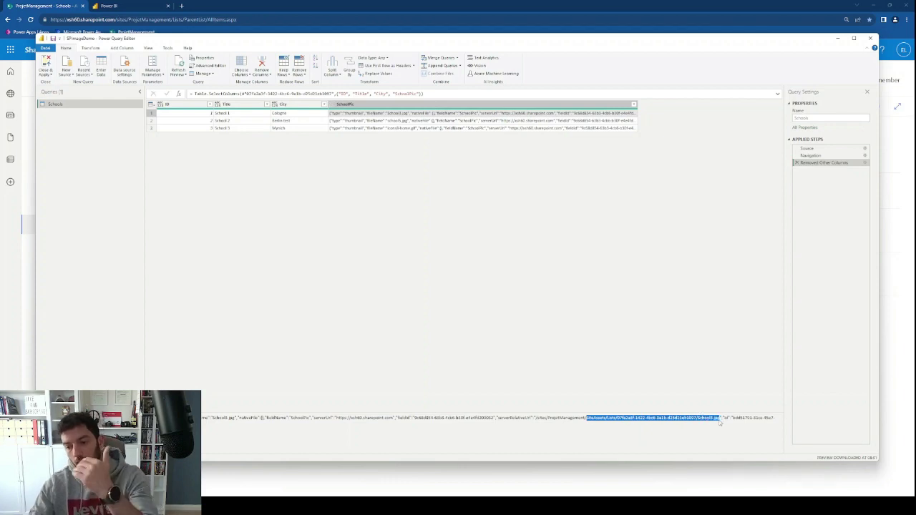
left_click(700, 358)
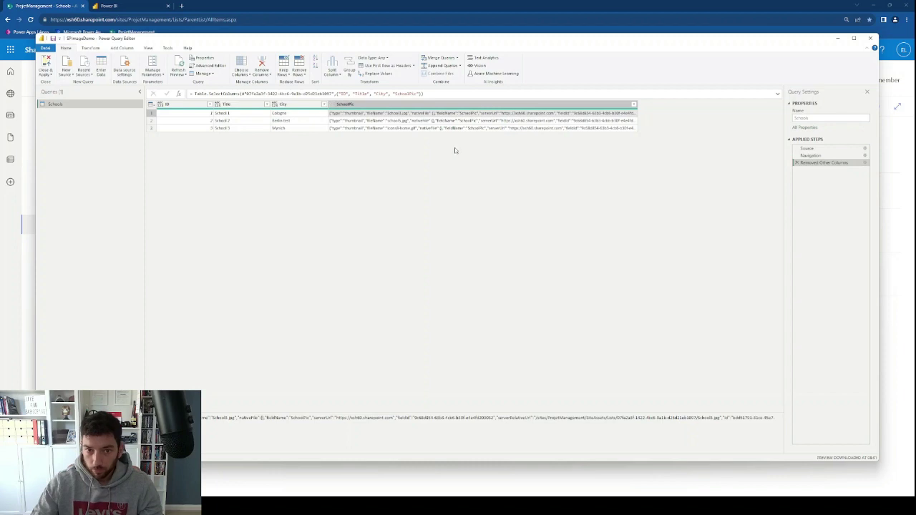
Change the data type of the SchoolPic column to Text.
left_click(429, 105)
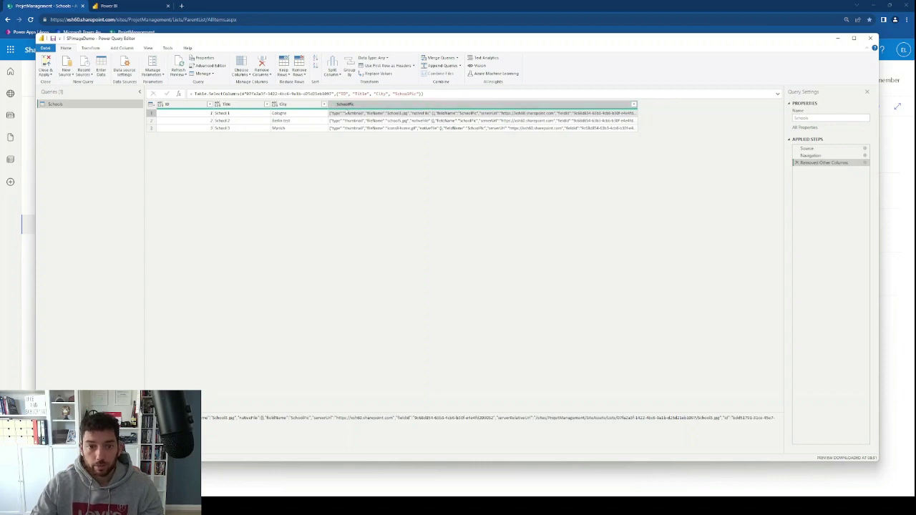
left_click(334, 105)
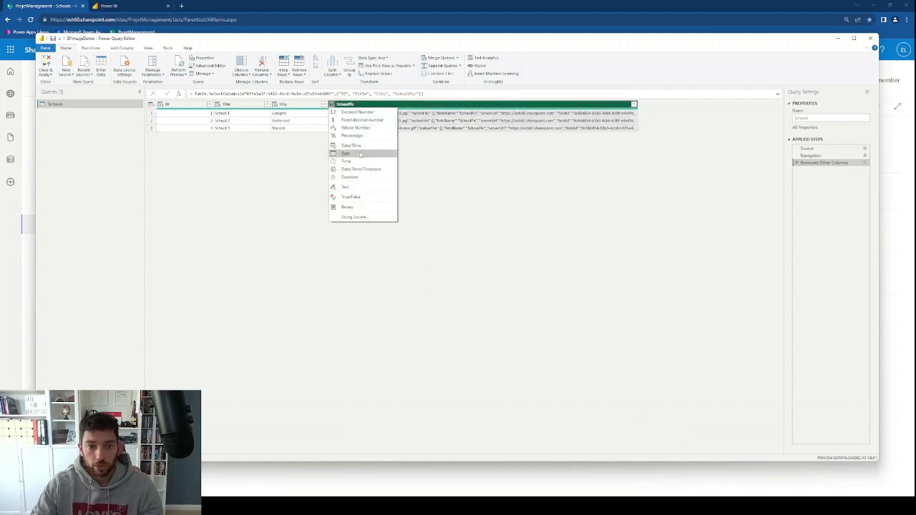
left_click(368, 187)
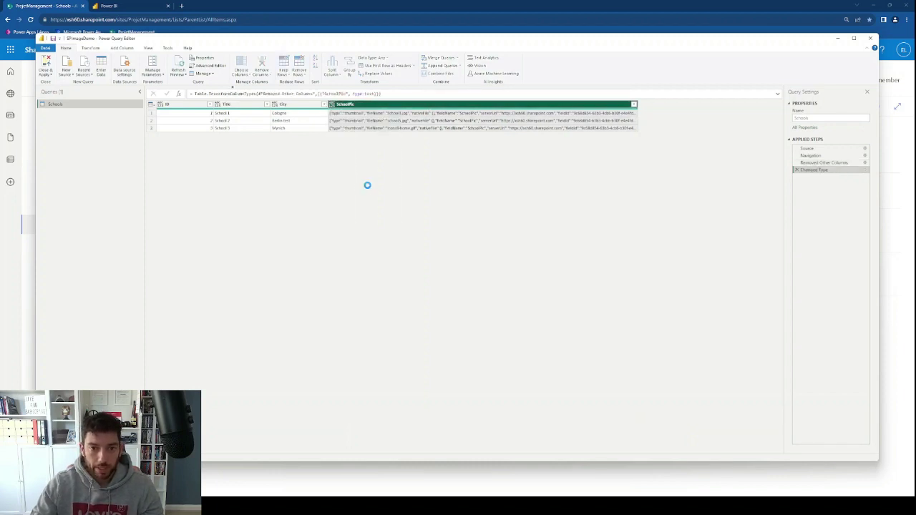
Split the SchoolPic column by the comma delimiter at each occurrence.
right_click(357, 105)
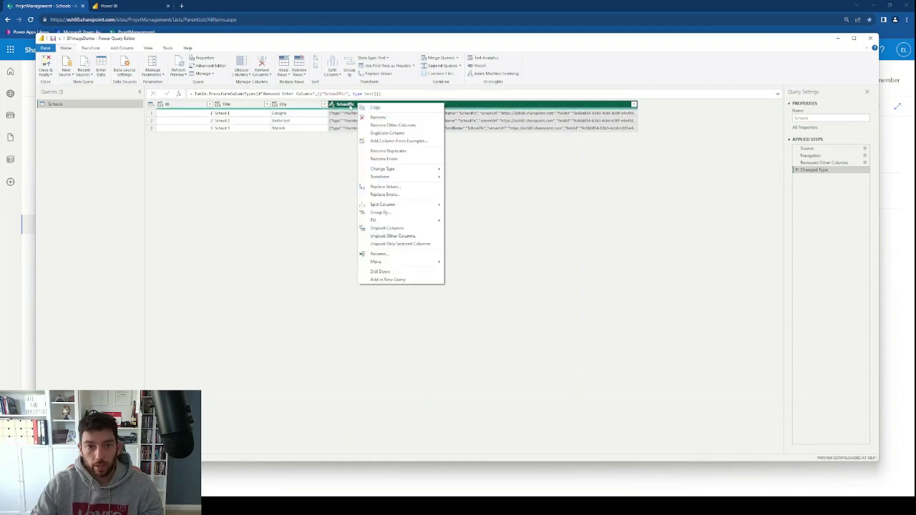
mouse_move(406, 209)
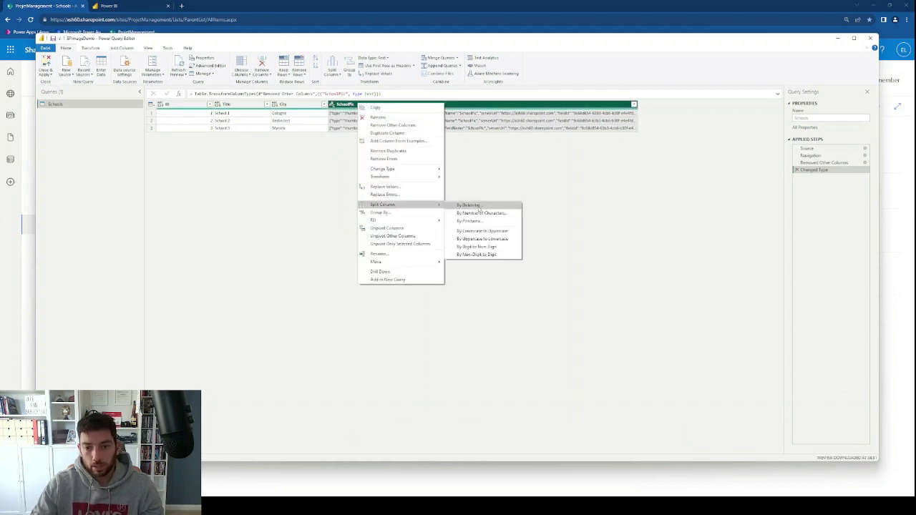
left_click(484, 207)
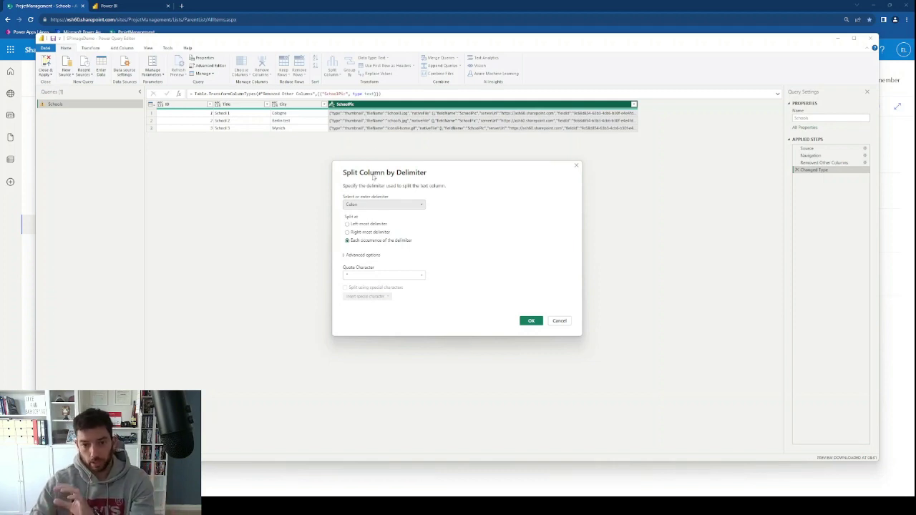
left_click(373, 208)
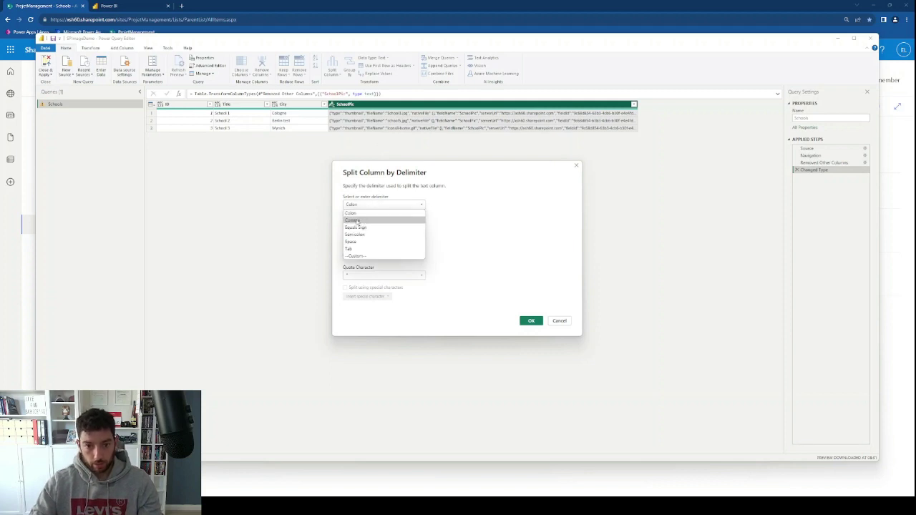
left_click(366, 220)
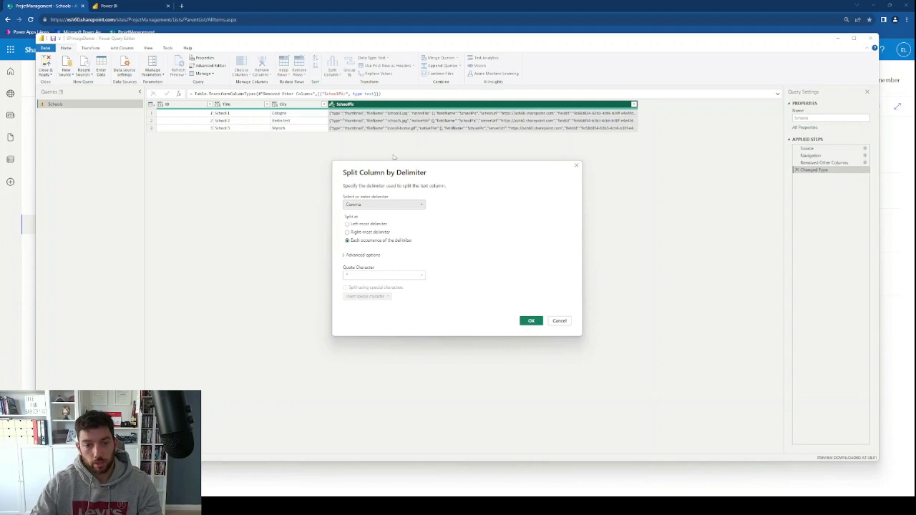
left_click(532, 321)
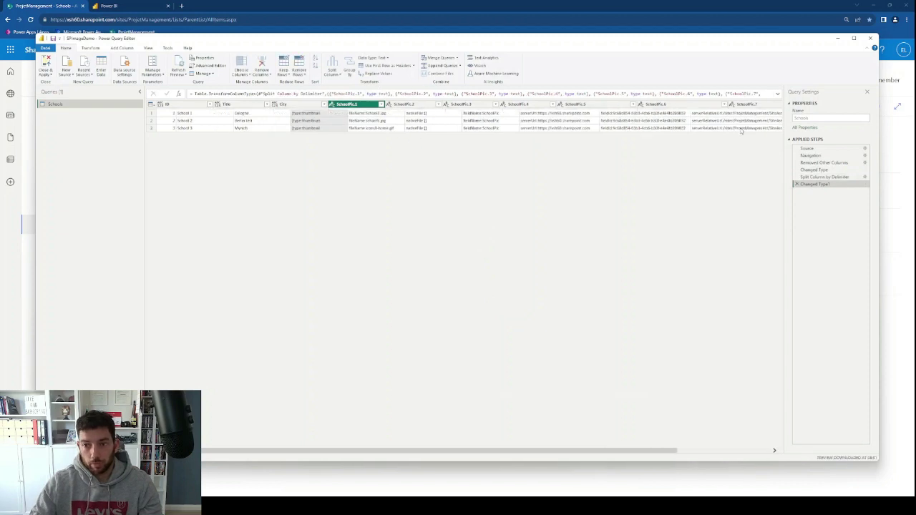
Remove the SchoolPic.1, SchoolPic.3, SchoolPic.4, SchoolPic.6 and SchoolPic.8 columns from the Schools query.
scroll(716, 126, "right", 3)
scroll(743, 131, "left", 3)
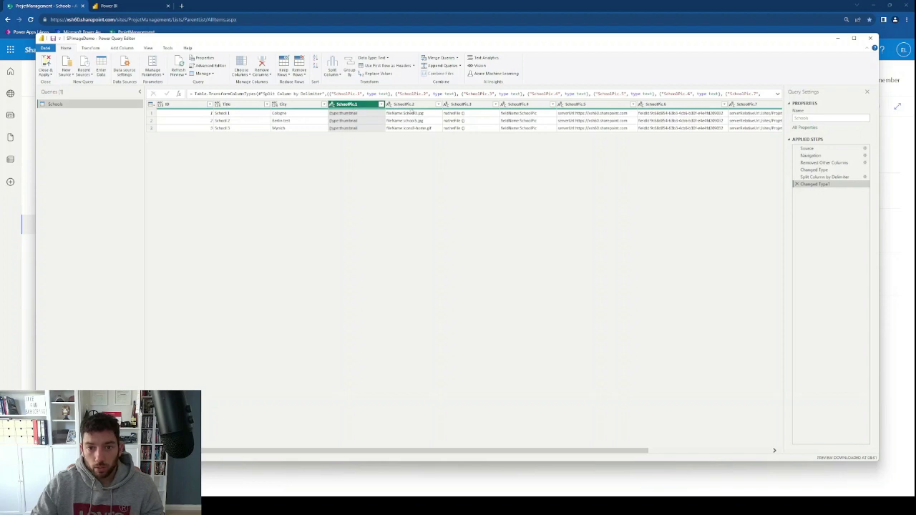
left_click(408, 104, "ctrl")
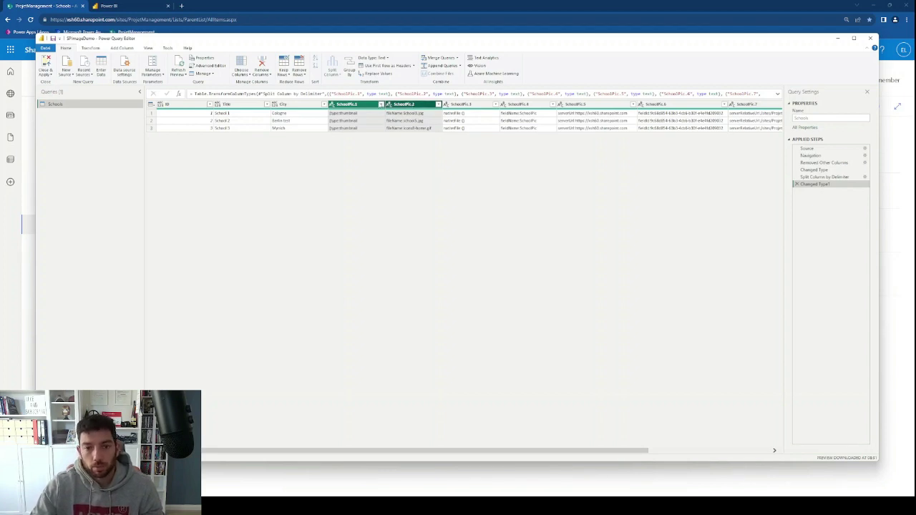
left_click(403, 106, "ctrl")
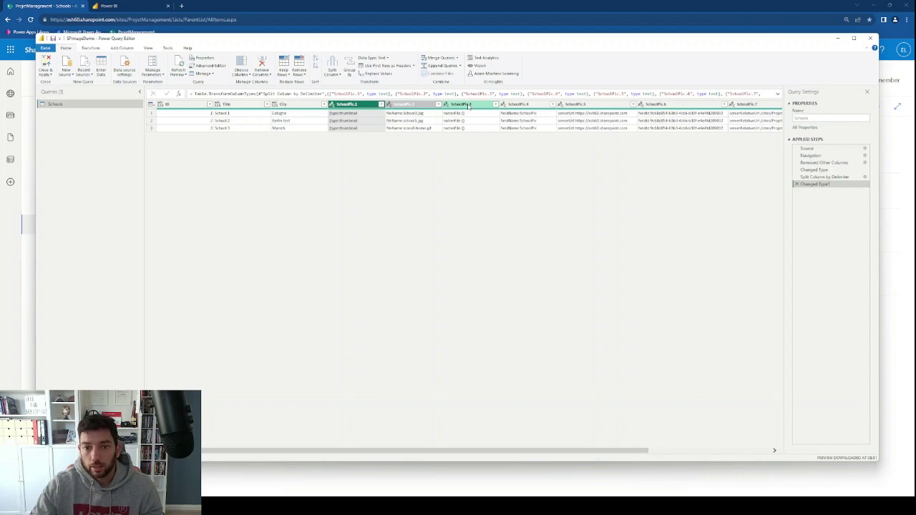
left_click(468, 106, "ctrl")
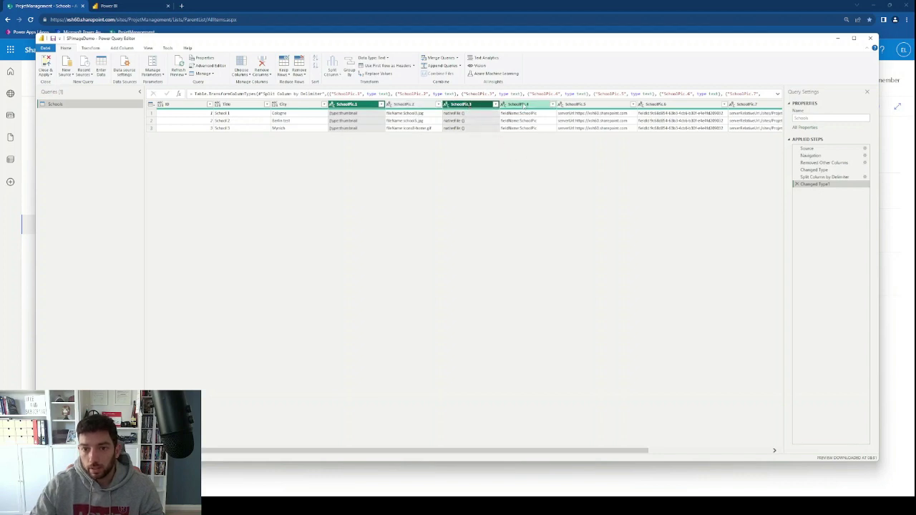
left_click(523, 105, "ctrl")
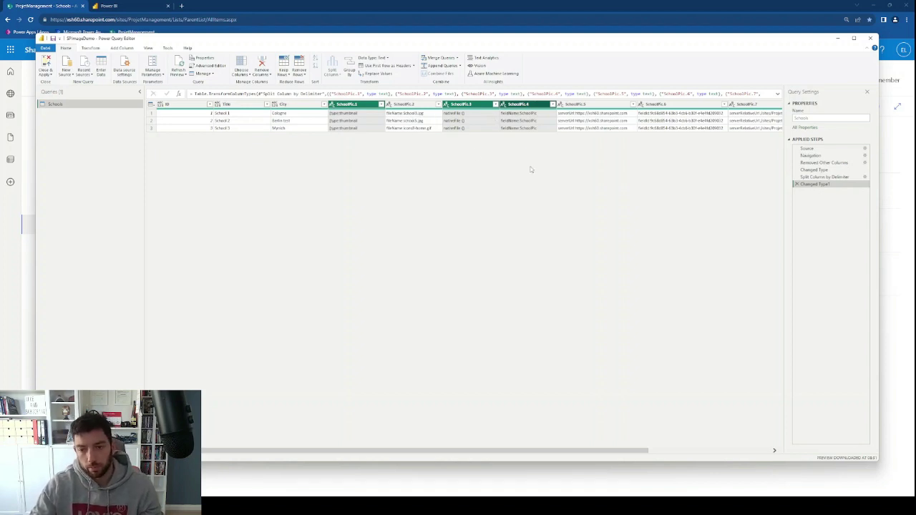
scroll(580, 164, "right", 3)
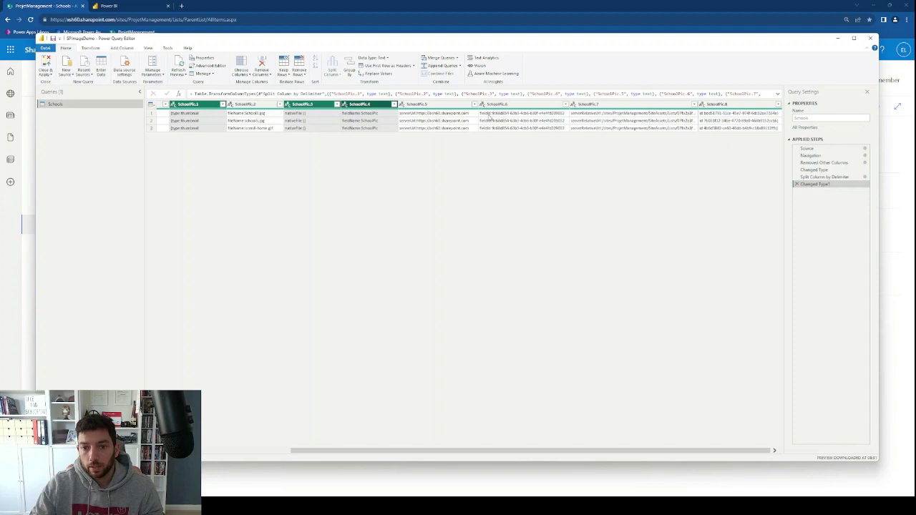
left_click(489, 116, "ctrl")
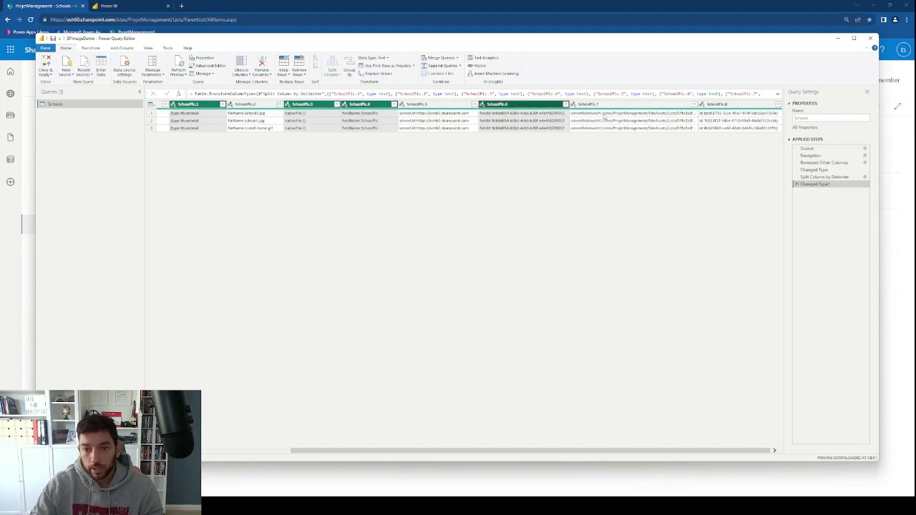
left_click(741, 106, "ctrl")
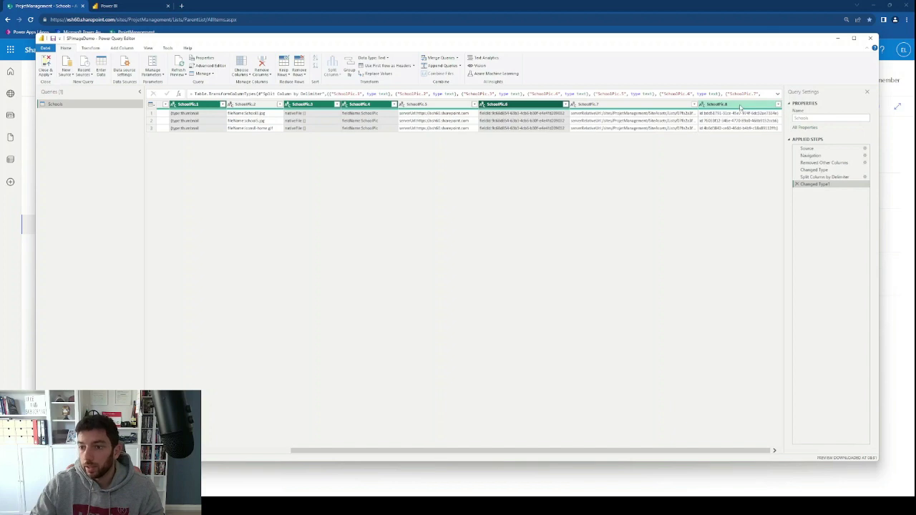
left_click(741, 106, "ctrl")
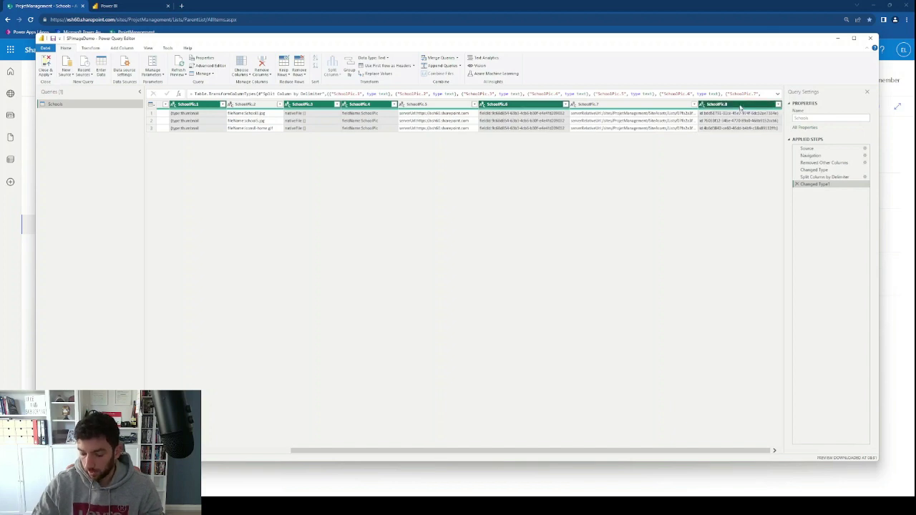
key("Delete")
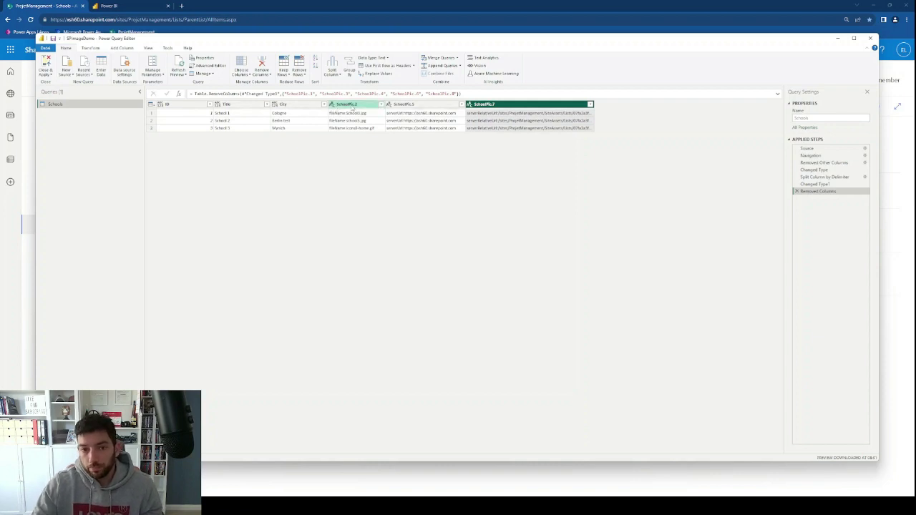
Rename the SchoolPic.2 column to FileName and the Title column to SchoolName.
double_click(352, 106)
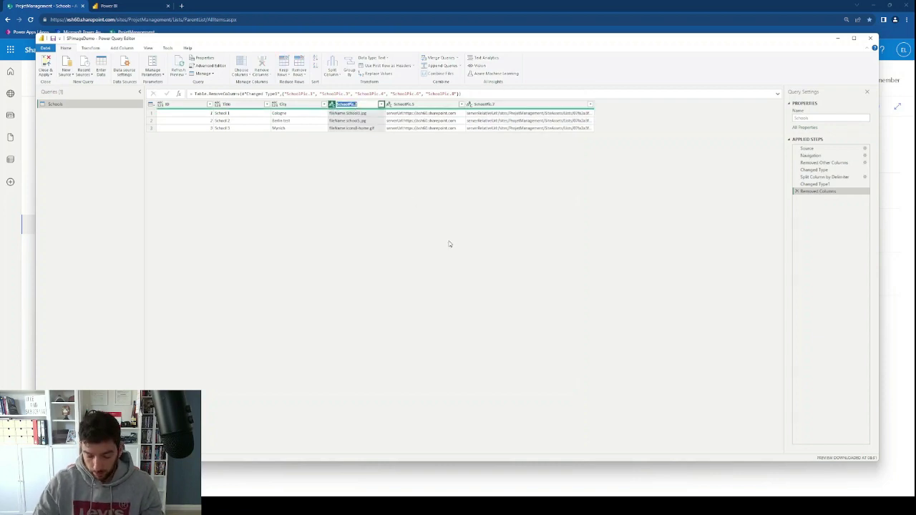
type("I")
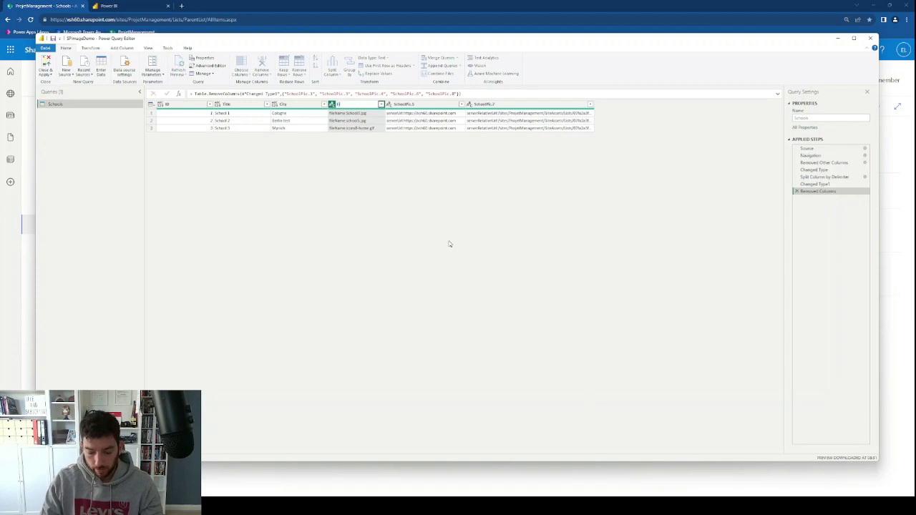
type("ileName")
key("Return")
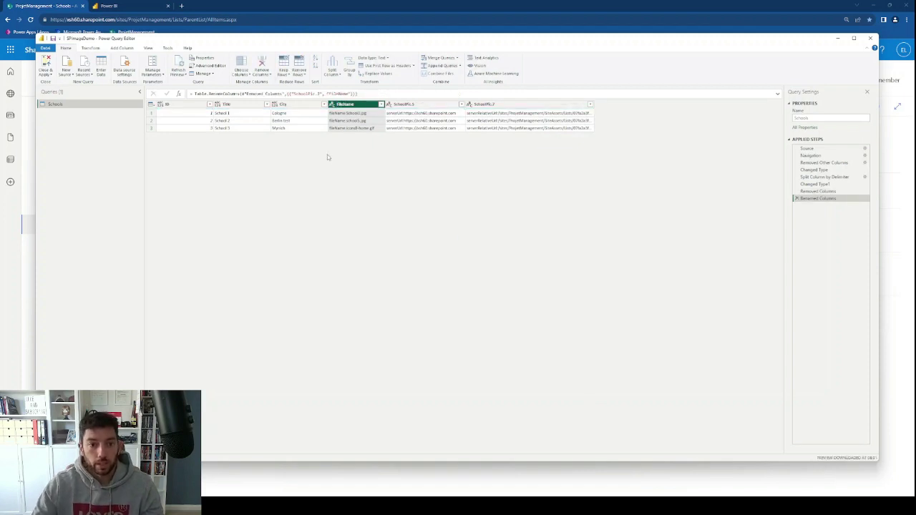
left_click(229, 105)
double_click(229, 105)
type("S")
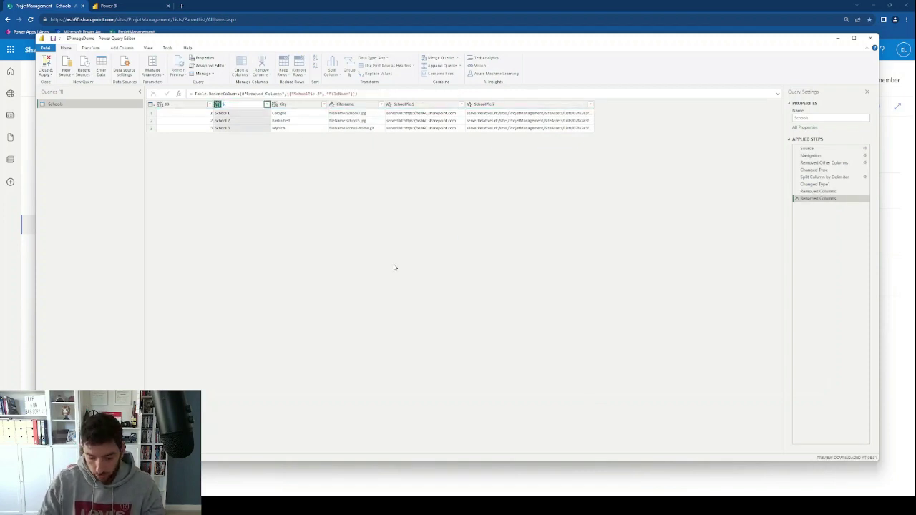
type("chullName")
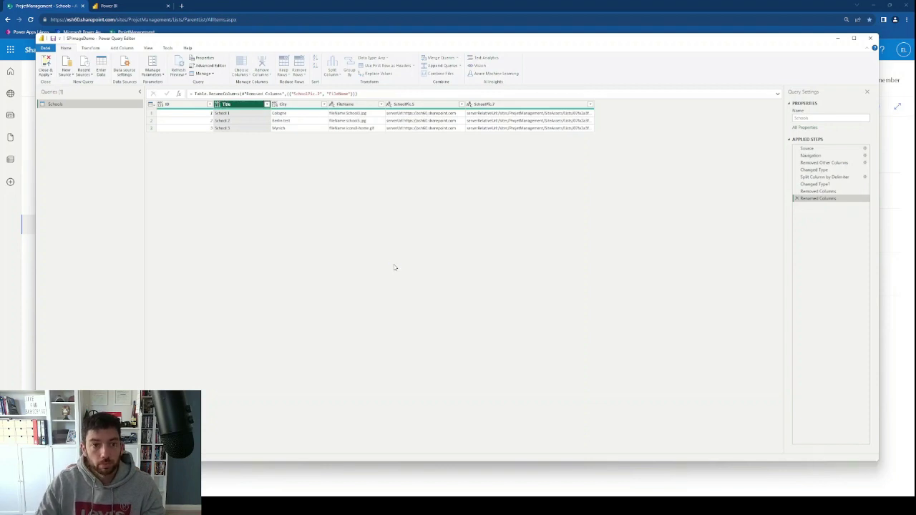
key("Return")
Rename the SchoolPic.5 column to ServerURL and the SchoolPic.7 column to ServerRelativeURL.
double_click(430, 105)
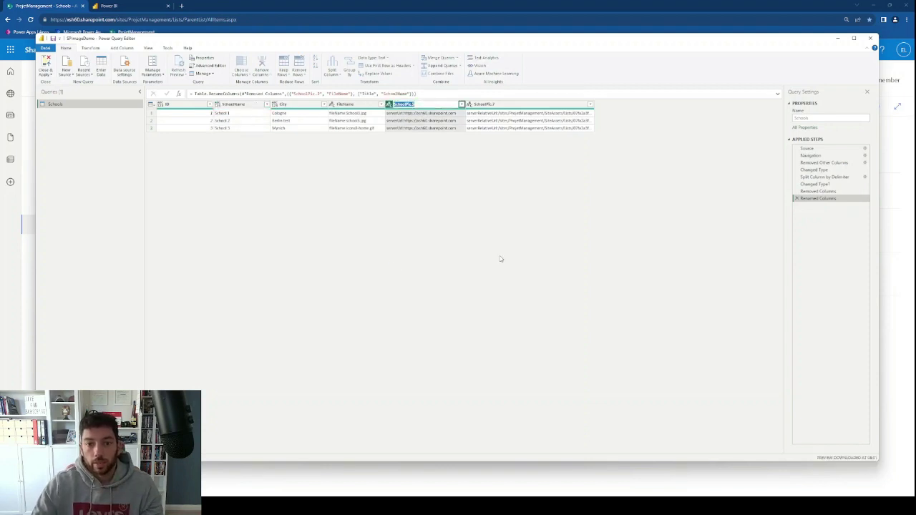
type("ServerUrl")
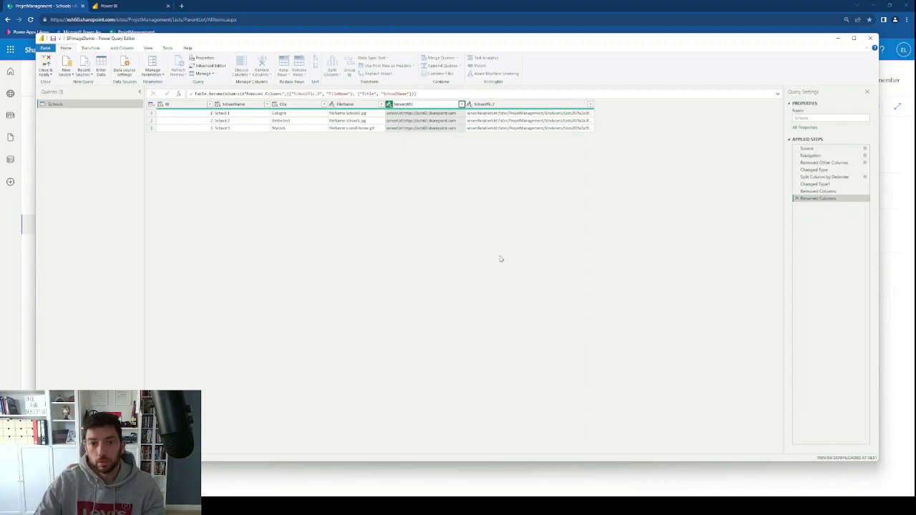
key("Return")
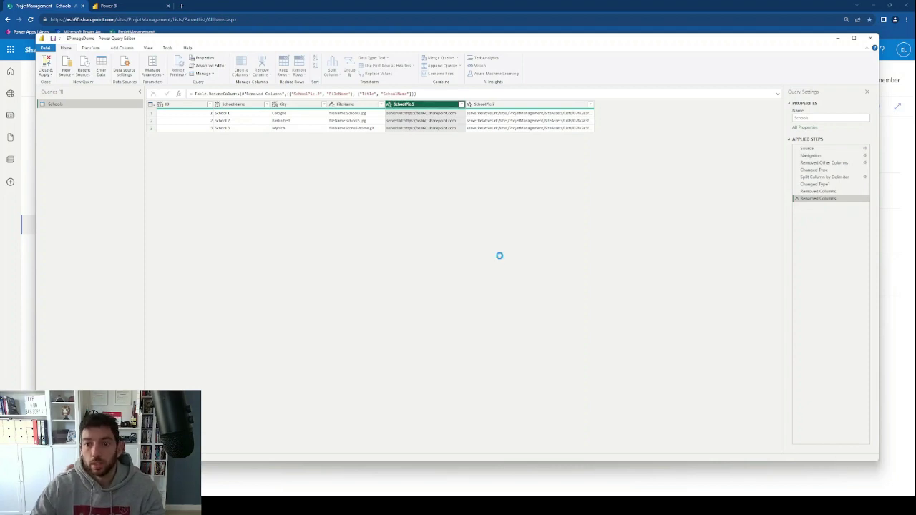
double_click(503, 105)
type("ServerRelativeURL")
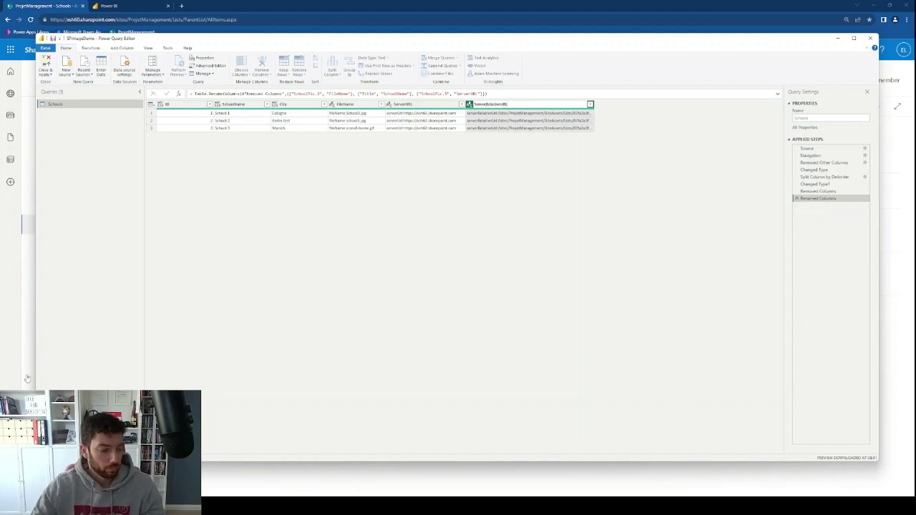
key("Return")
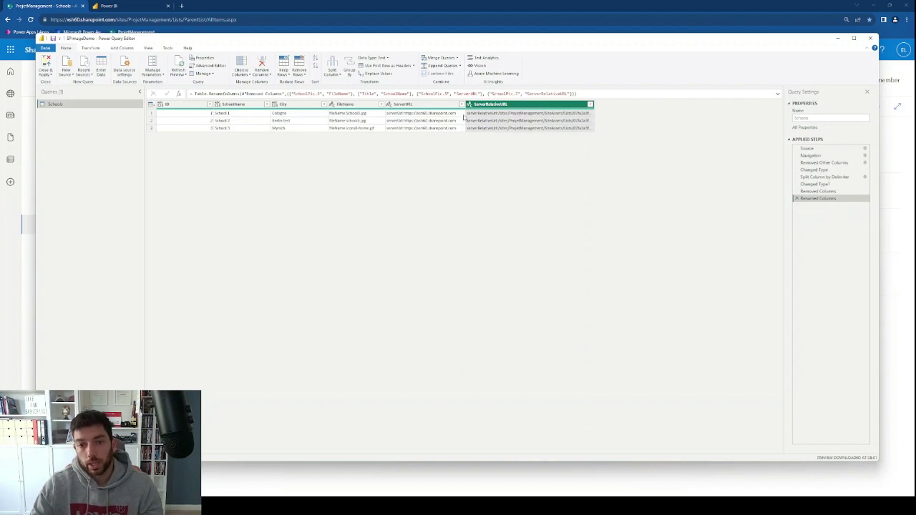
Widen the ServerURL column and examine the first row's full ServerURL and ServerRelativeURL text.
left_click_drag(464, 118, 478, 118)
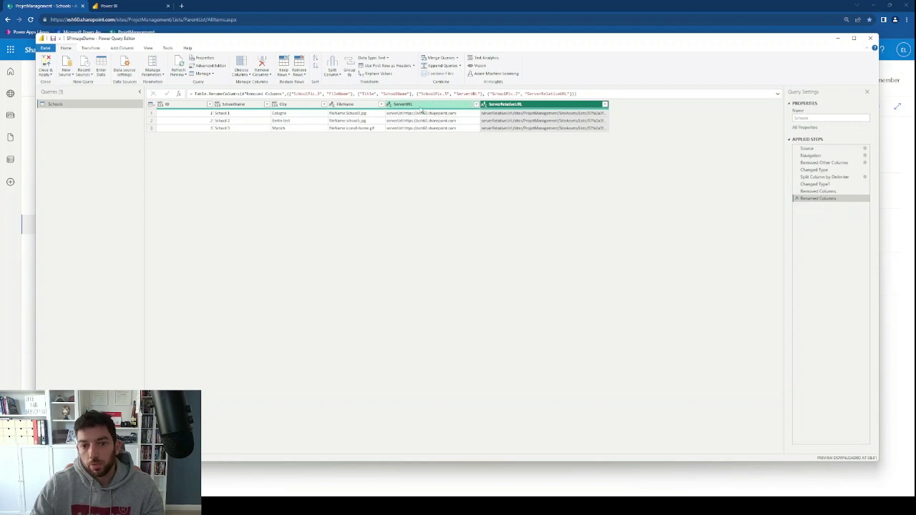
left_click(395, 116)
left_click(510, 117)
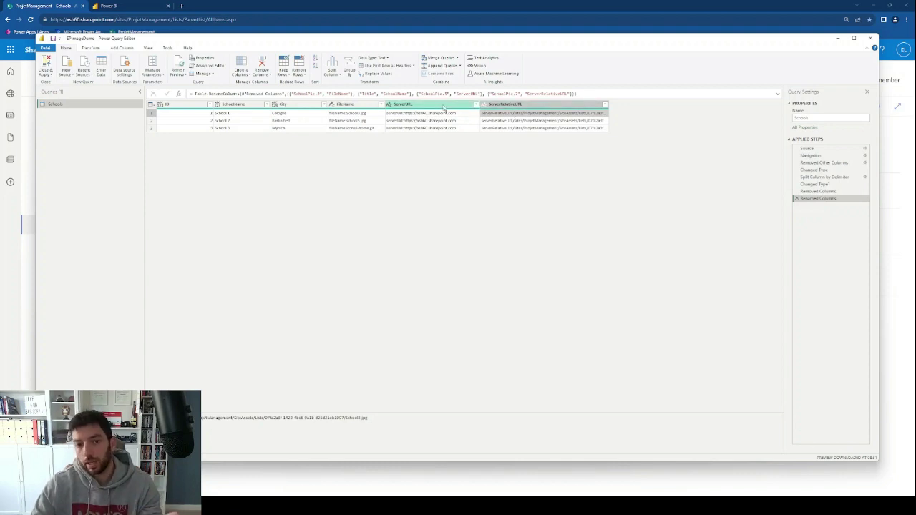
Try to split the ServerURL column by colon at the left-most delimiter, and discard that split from the applied steps.
right_click(427, 106)
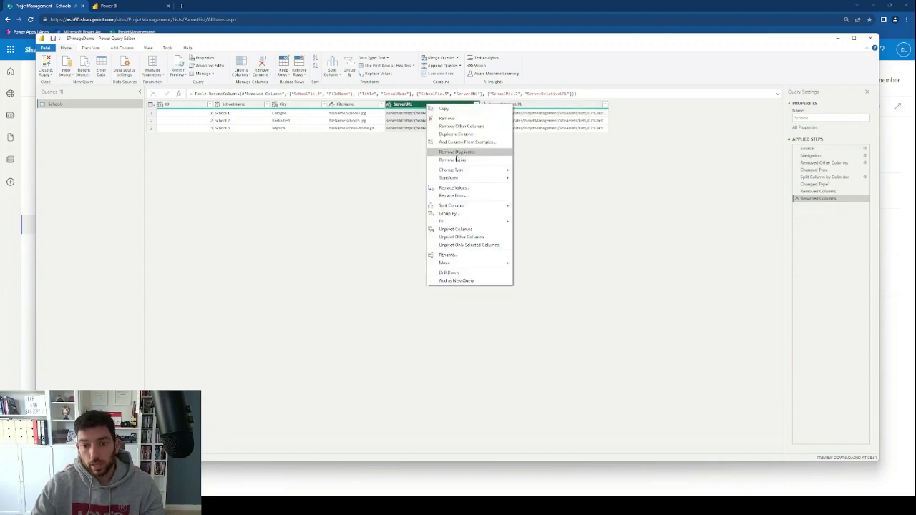
mouse_move(463, 207)
left_click(540, 206)
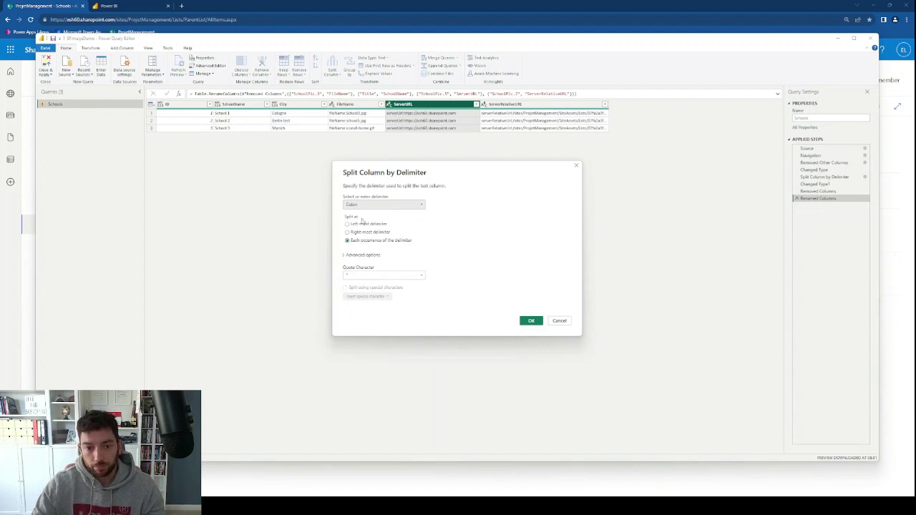
left_click(369, 206)
left_click(370, 210)
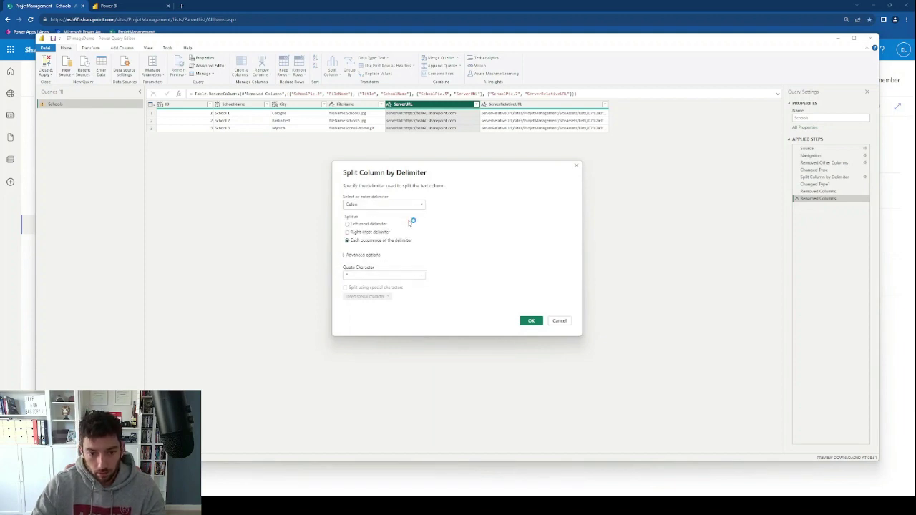
left_click(372, 226)
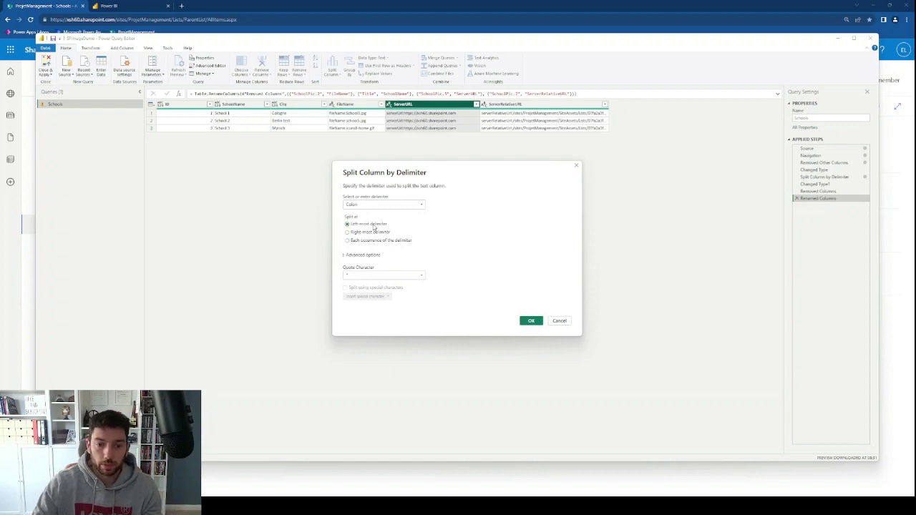
left_click(531, 321)
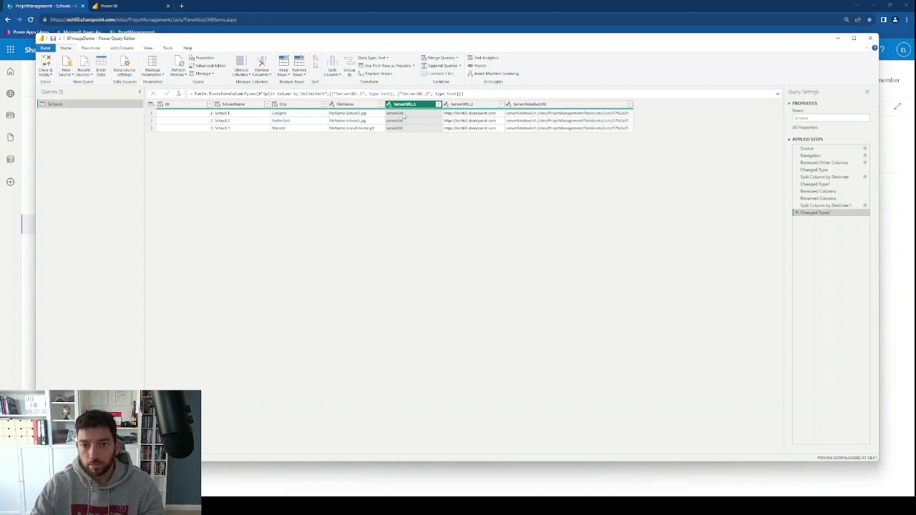
left_click(797, 213)
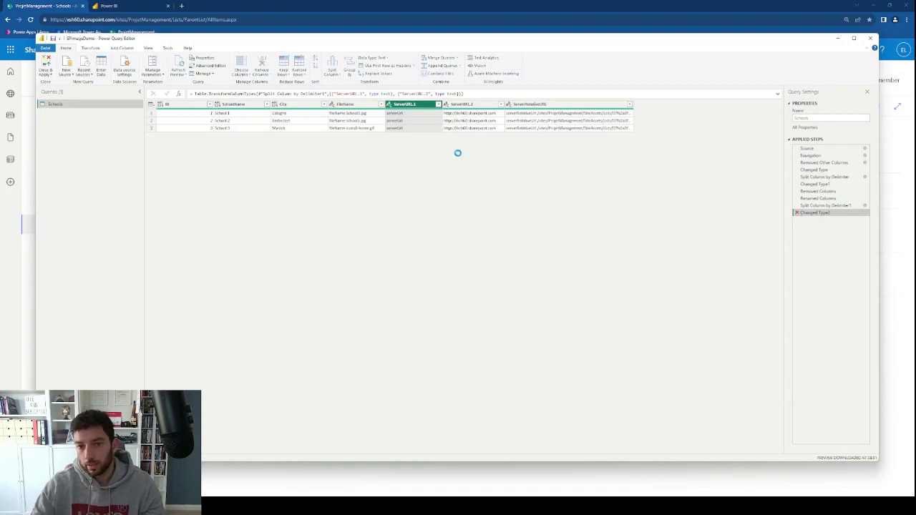
Try to split the ServerURL column by colon at each occurrence, and delete the split and its type change from the query steps.
right_click(411, 106)
mouse_move(450, 208)
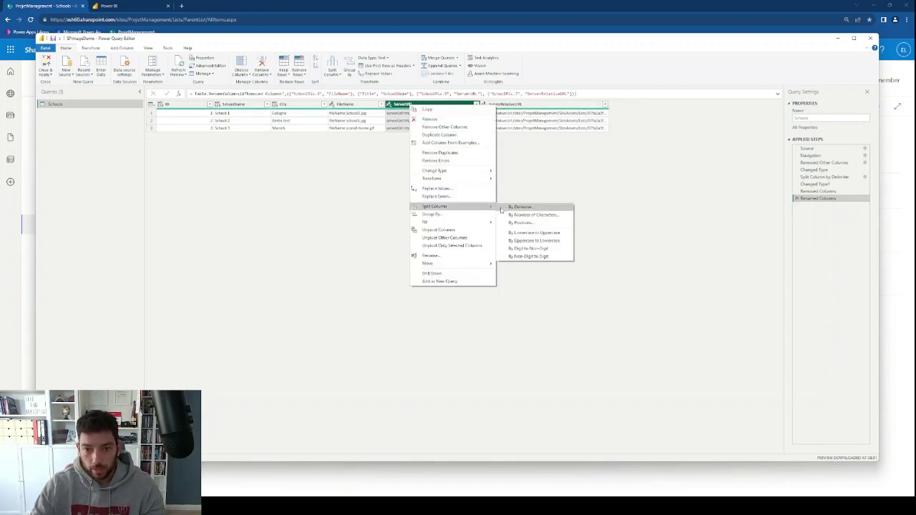
left_click(521, 207)
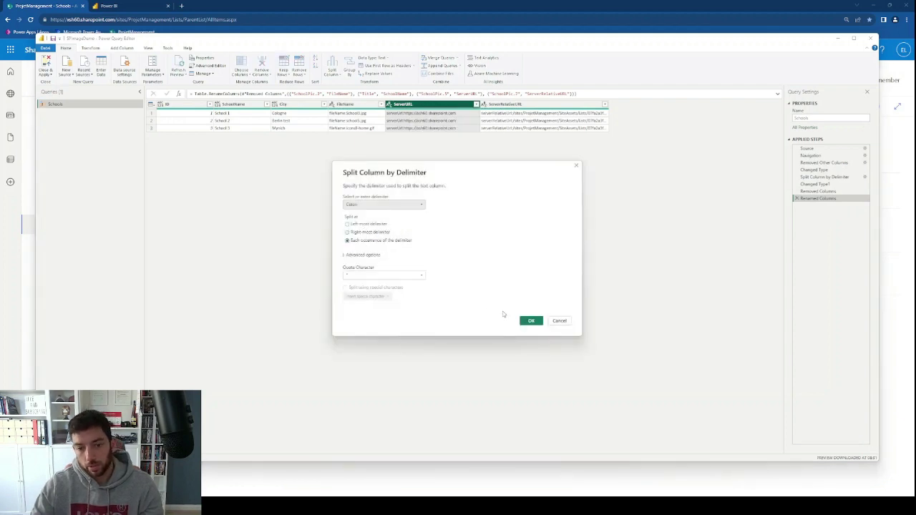
left_click(532, 321)
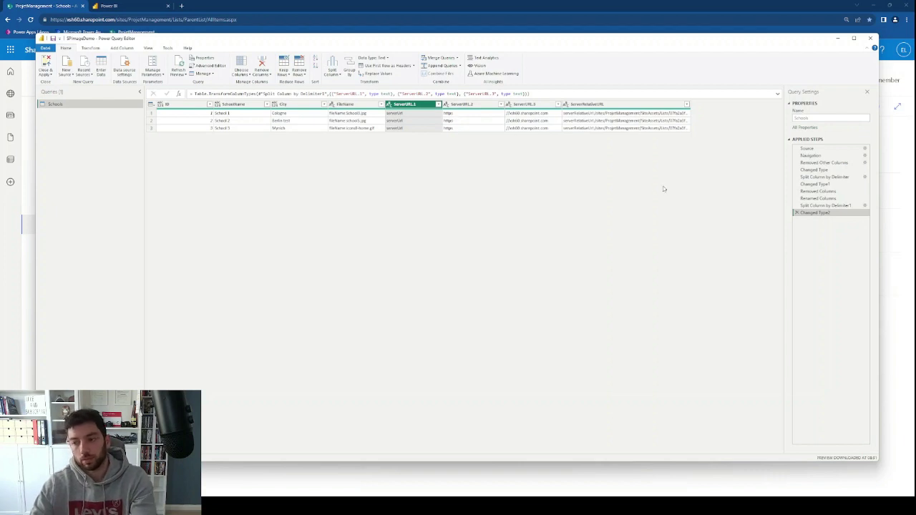
left_click(795, 213)
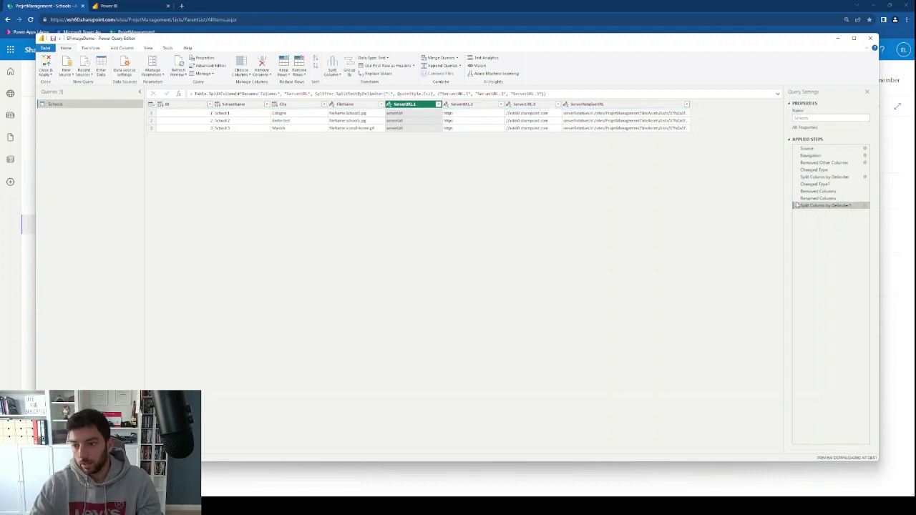
left_click(797, 206)
Split the ServerURL column at its left-most colon and keep only the web address part under the name ServerURL.
right_click(468, 106)
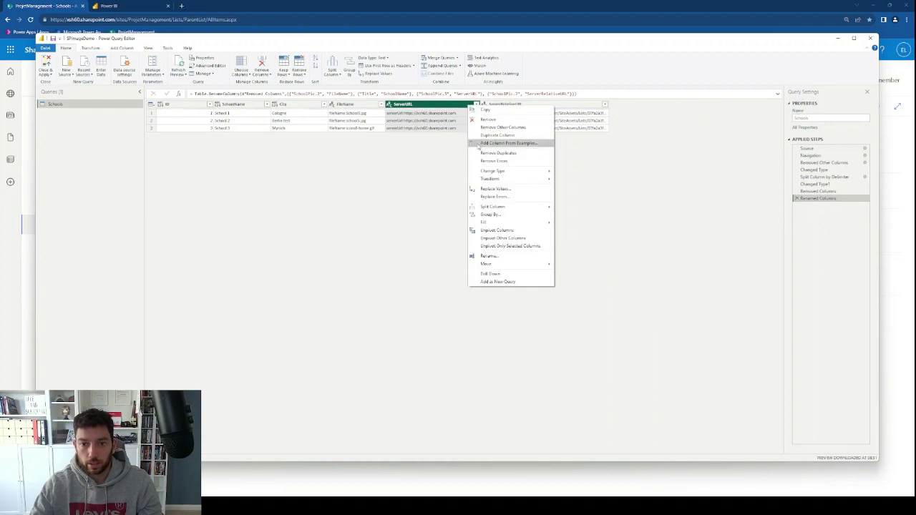
mouse_move(522, 207)
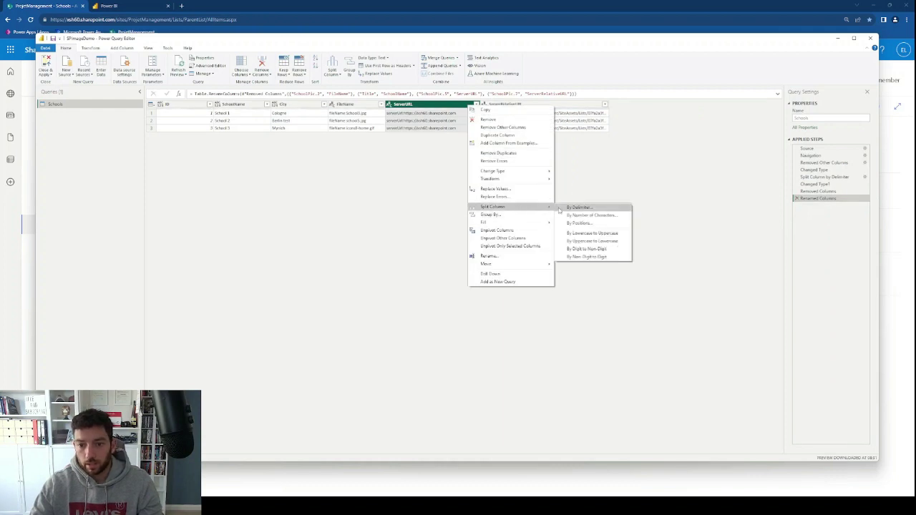
left_click(580, 207)
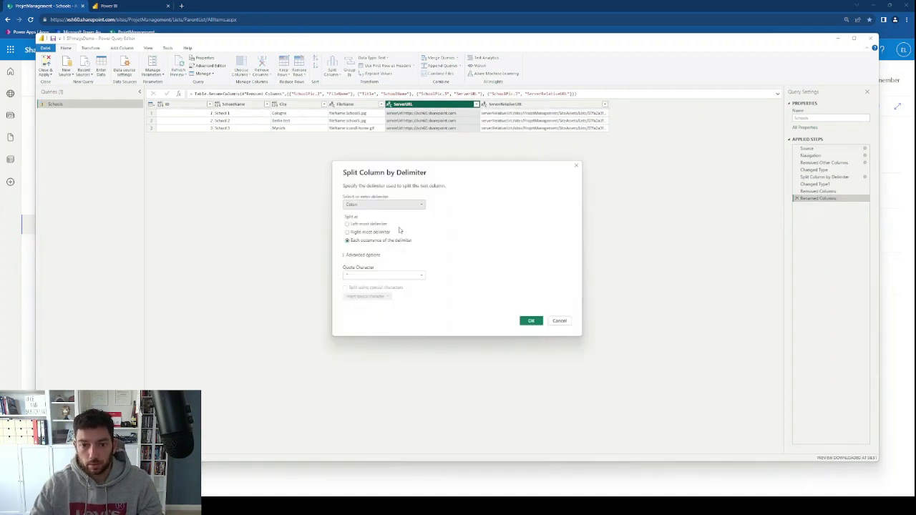
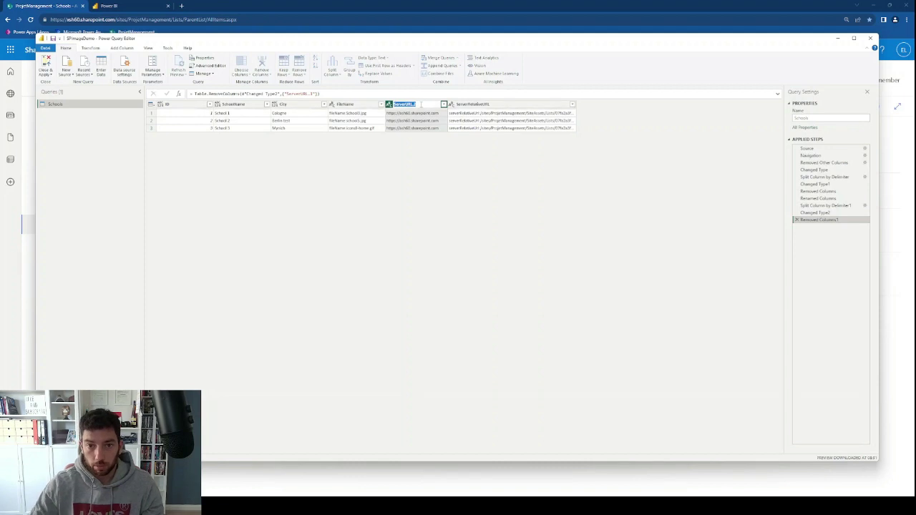
key("Return")
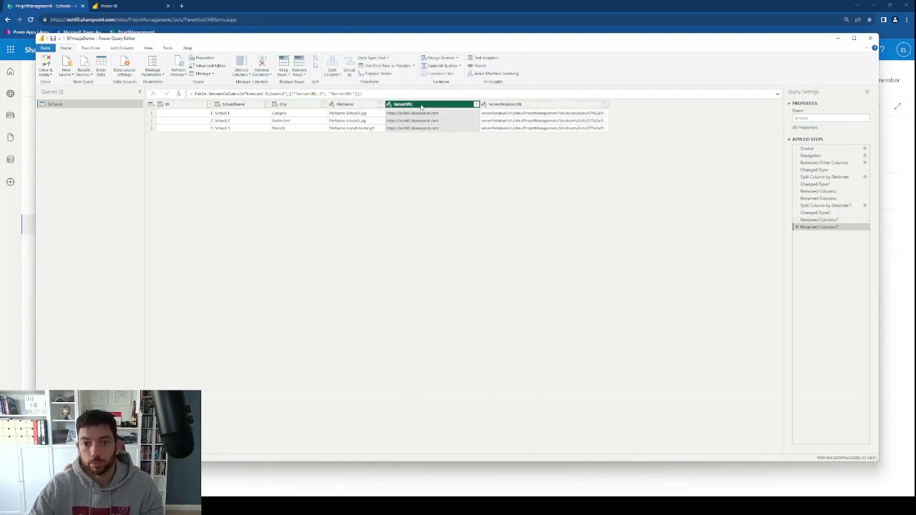
Split the ServerRelativeURL column by colon at the left-most delimiter.
left_click(543, 105)
right_click(545, 106)
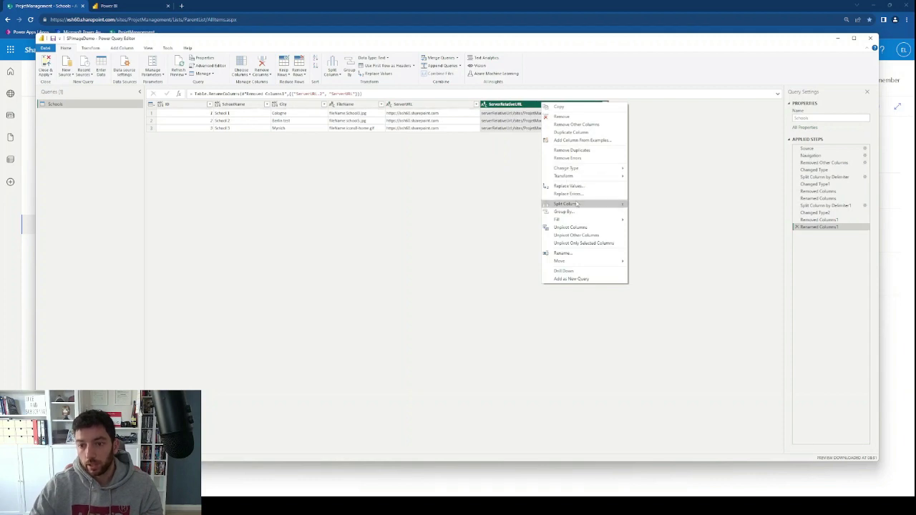
mouse_move(582, 205)
left_click(644, 205)
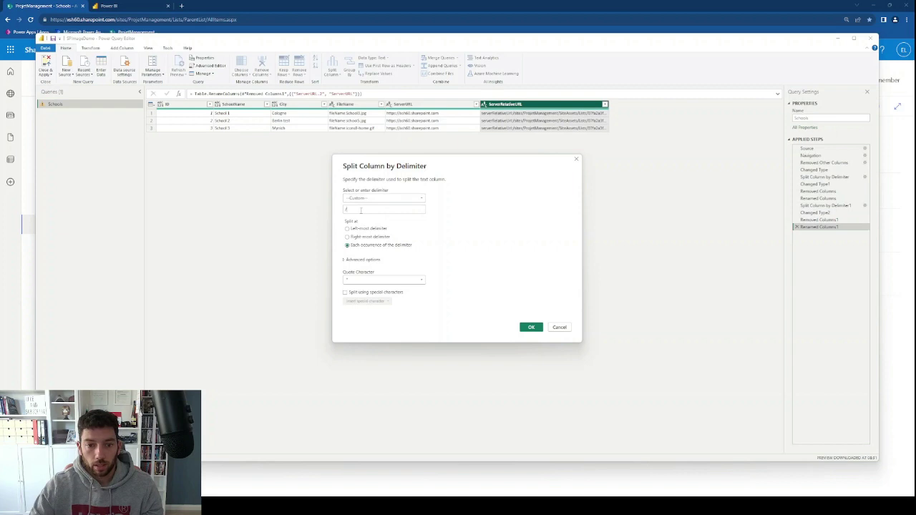
left_click(352, 209)
key("BackSpace")
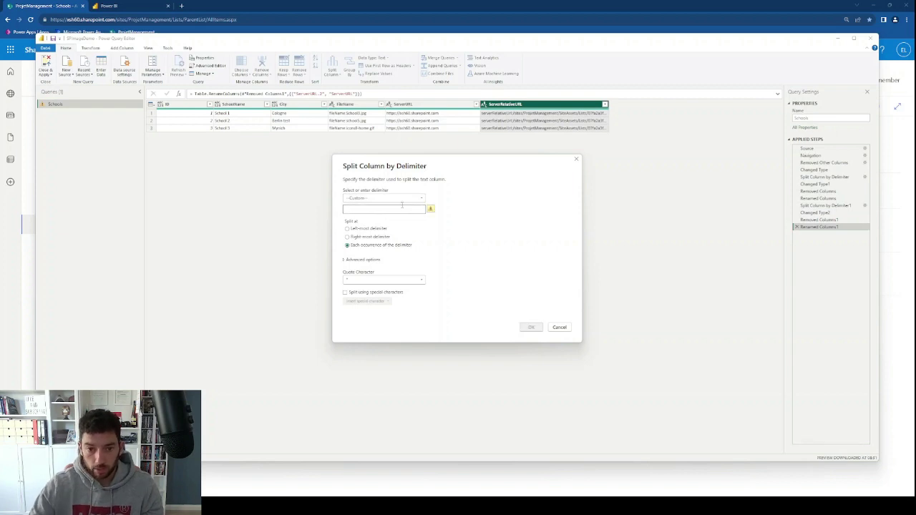
left_click(365, 198)
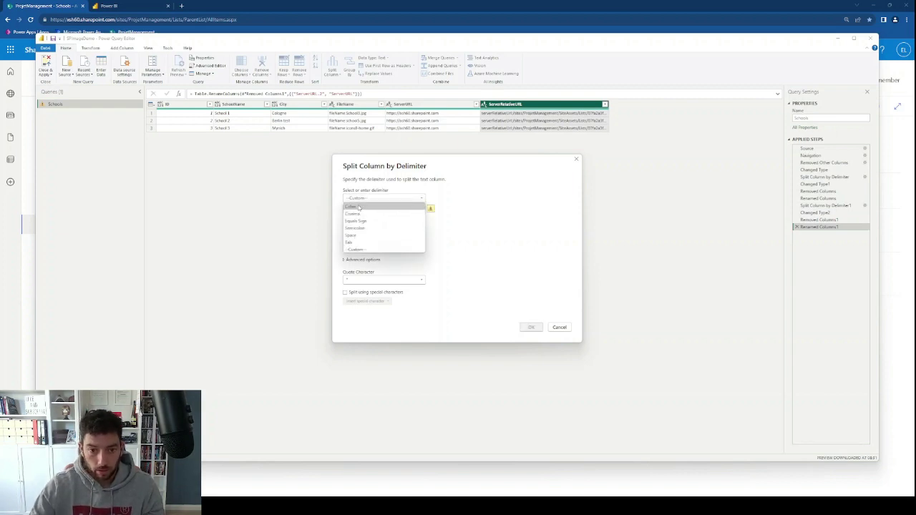
left_click(358, 207)
left_click(360, 218)
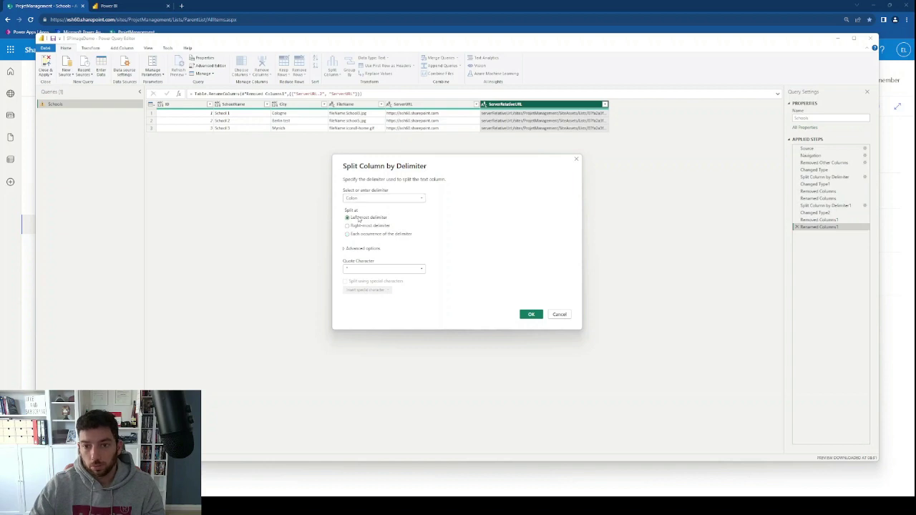
left_click(532, 315)
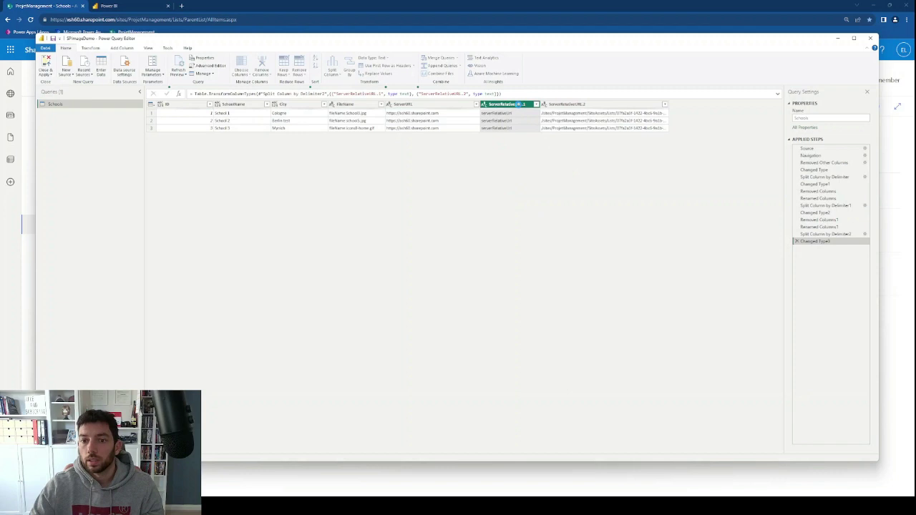
Remove the ServerRelativeURL.1 column and rename ServerRelativeURL.2 to ServerRelativeURL.
key("Delete")
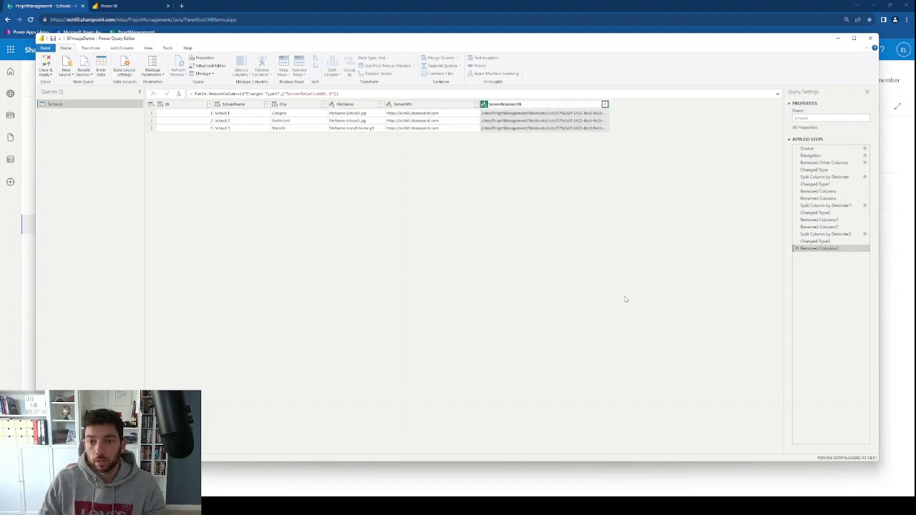
key("Return")
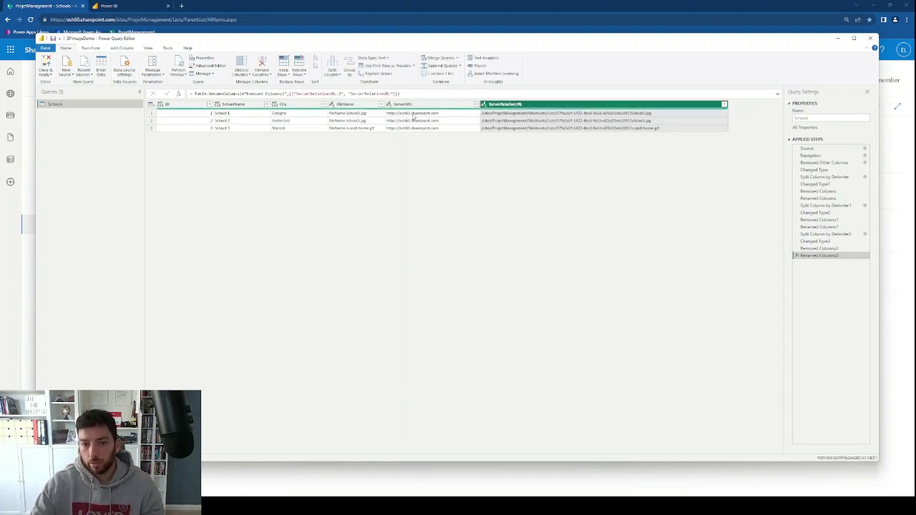
Merge the ServerURL and ServerRelativeURL columns, in that order and without a separator, into a column named ImageURL.
left_click(469, 105)
left_click(524, 106, "ctrl")
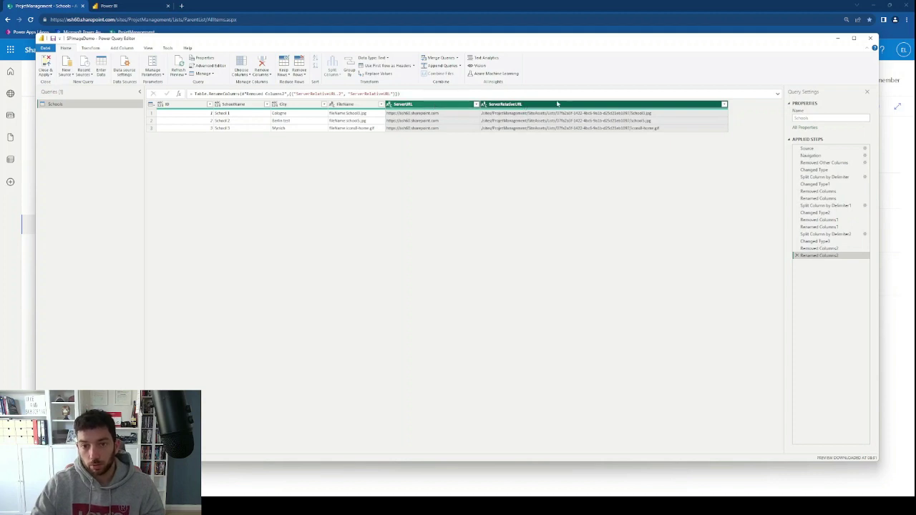
right_click(515, 104)
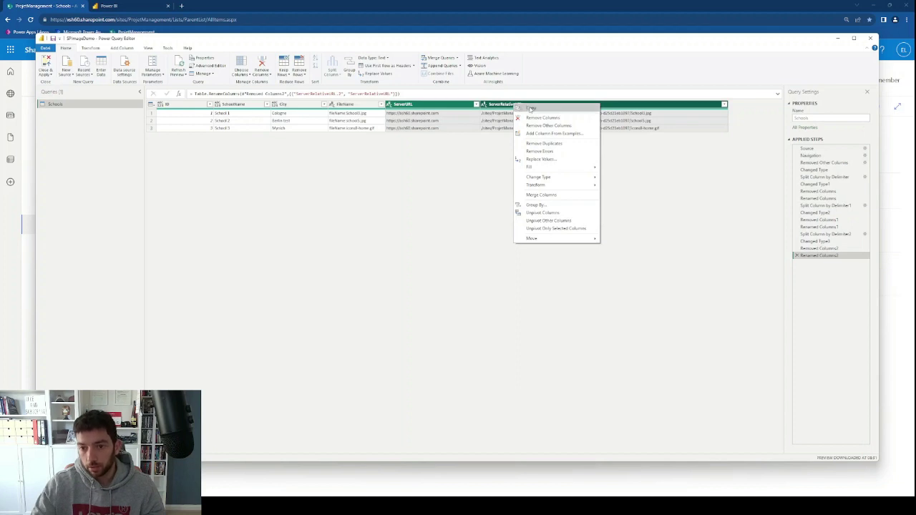
left_click(565, 196)
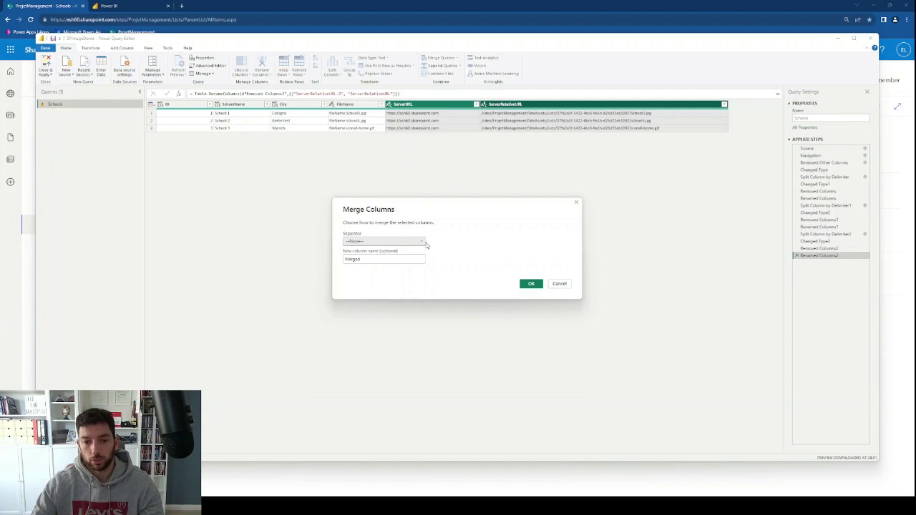
double_click(403, 260)
type("ImageURL")
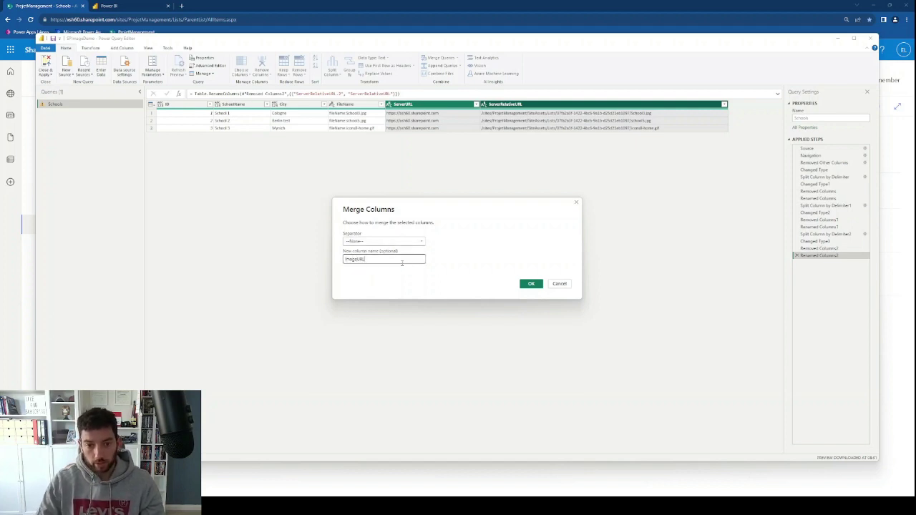
left_click(531, 284)
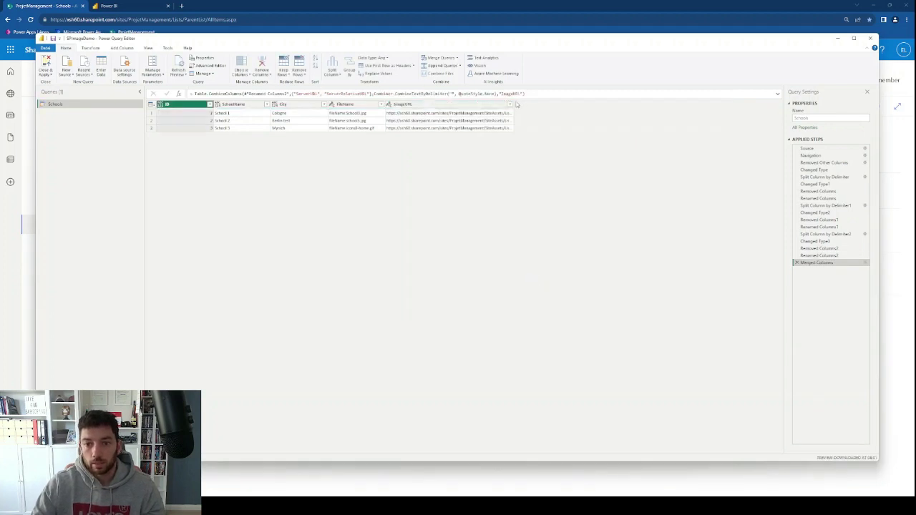
Widen the ImageURL column and examine the complete merged URL in the first row.
left_click(512, 105)
left_click_drag(515, 104, 668, 105)
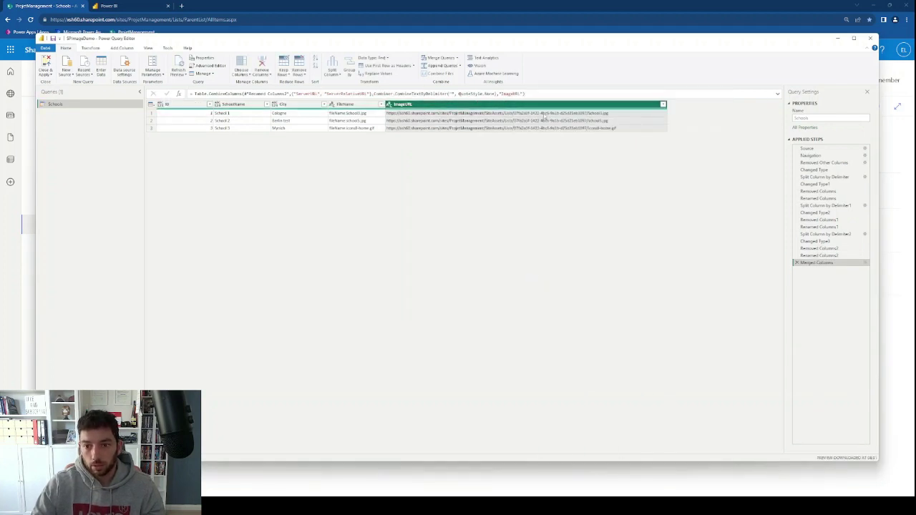
left_click(549, 114)
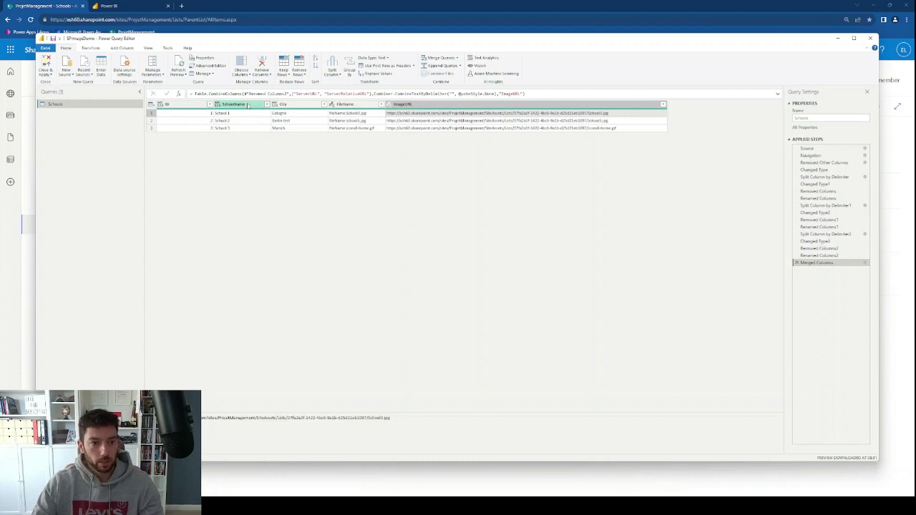
Set the data type of the City and SchoolName columns to Text and of the ID column to Whole Number.
left_click(276, 105)
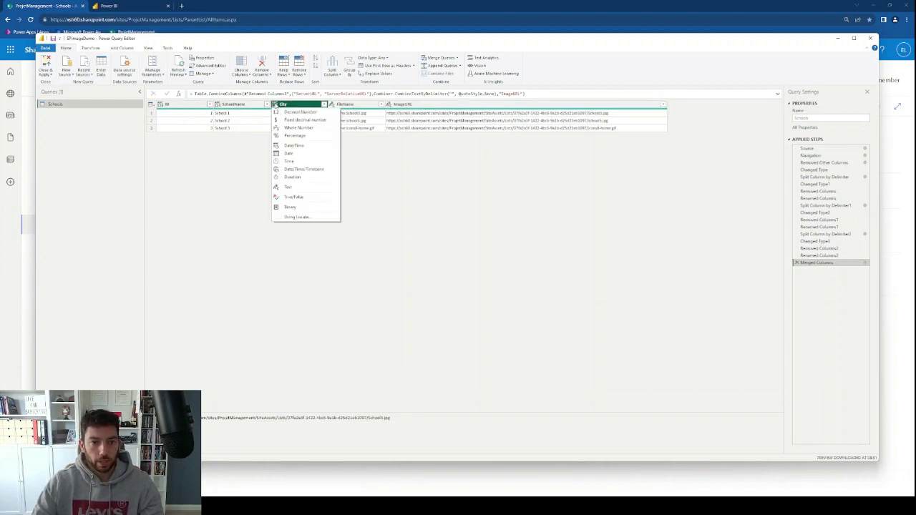
left_click(298, 188)
left_click(218, 105)
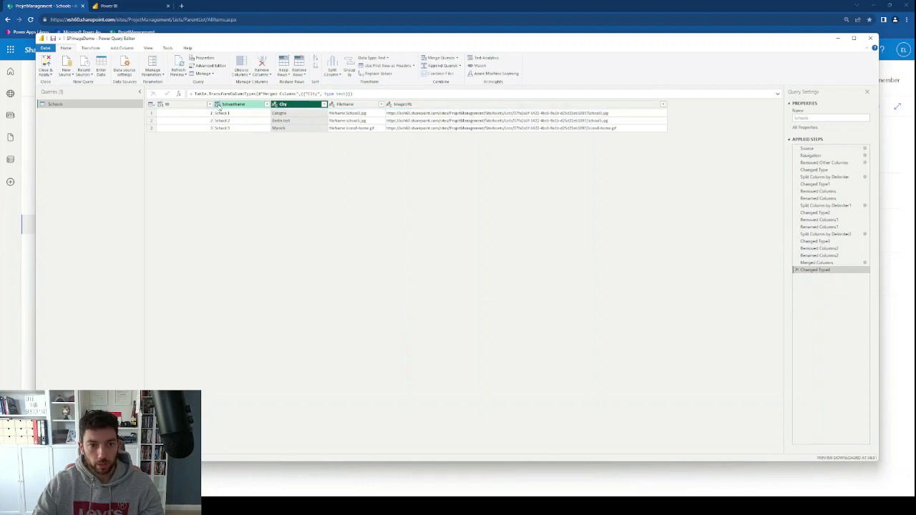
left_click(252, 188)
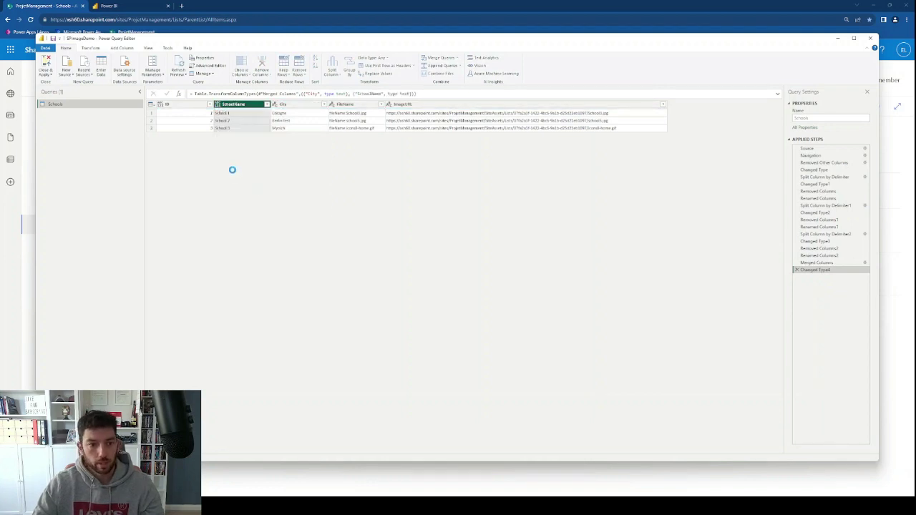
left_click(161, 105)
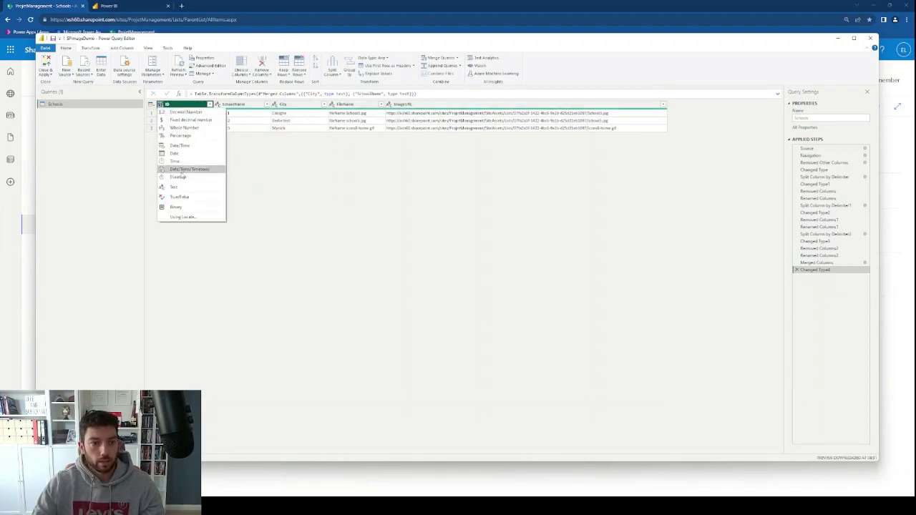
left_click(184, 128)
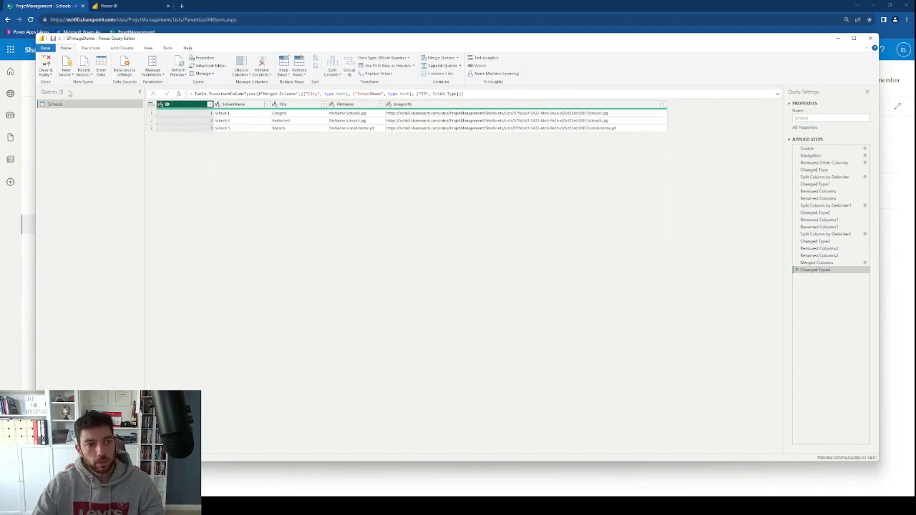
Close the query editor with the changes applied and switch to the SPImageDemo report in Power BI Desktop.
left_click(46, 74)
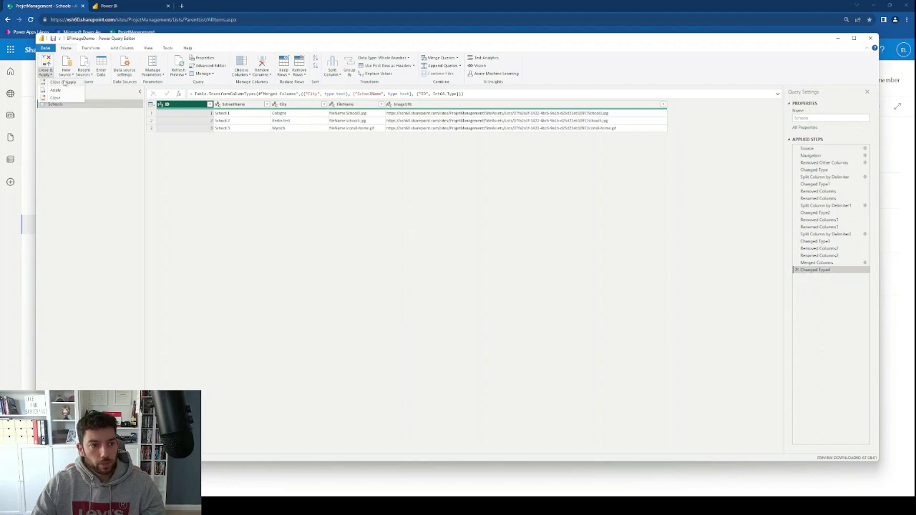
left_click(69, 84)
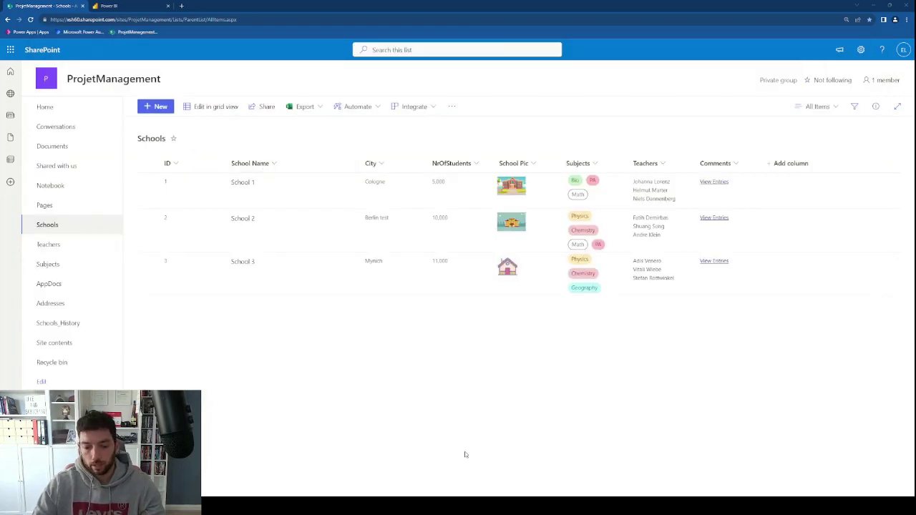
key("alt+Tab")
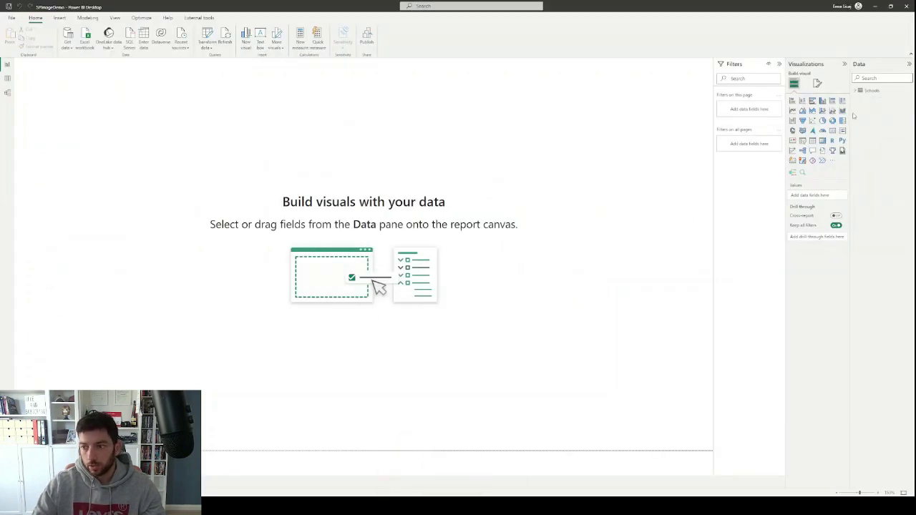
Expand the Schools table's fields, add an empty table visual to the report page and enlarge it to about half the page width.
left_click(855, 91)
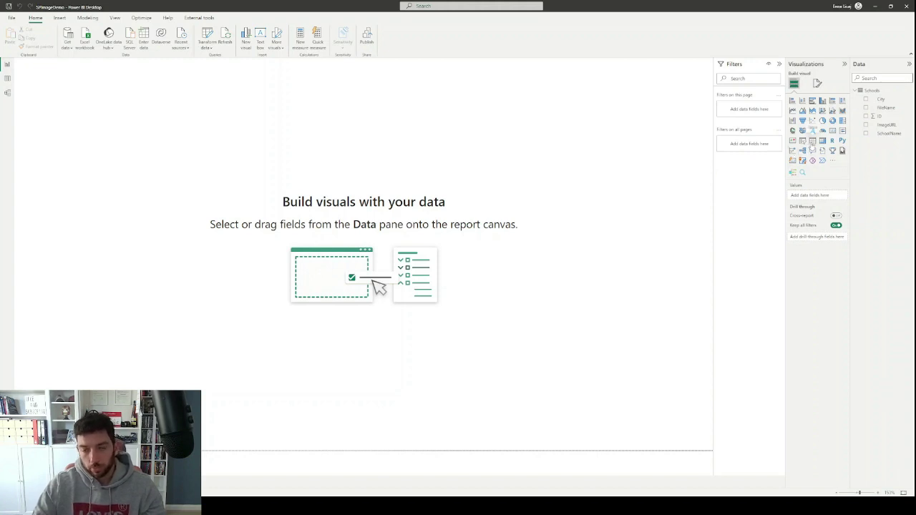
left_click(812, 141)
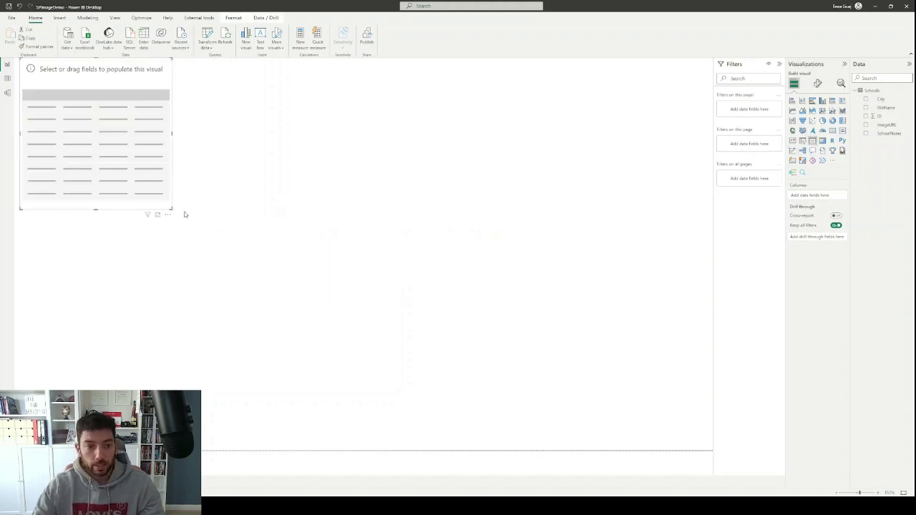
left_click_drag(171, 208, 346, 335)
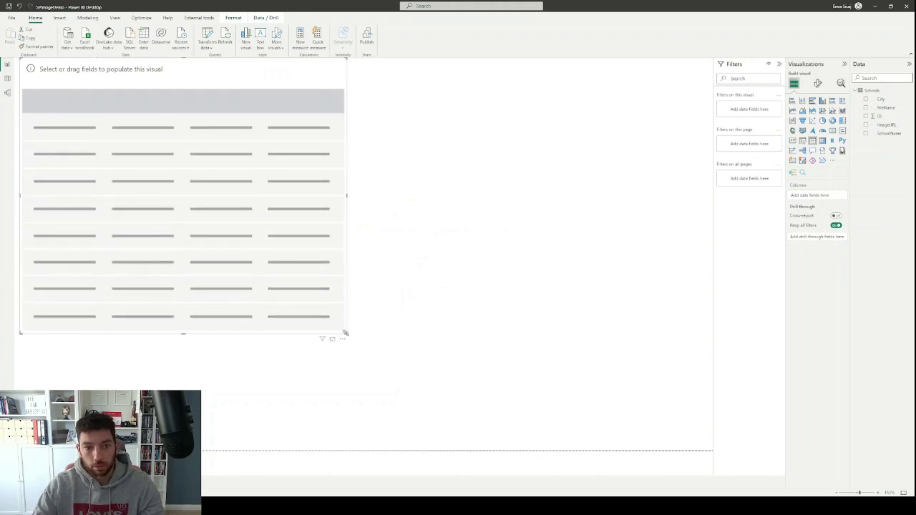
left_click(620, 250)
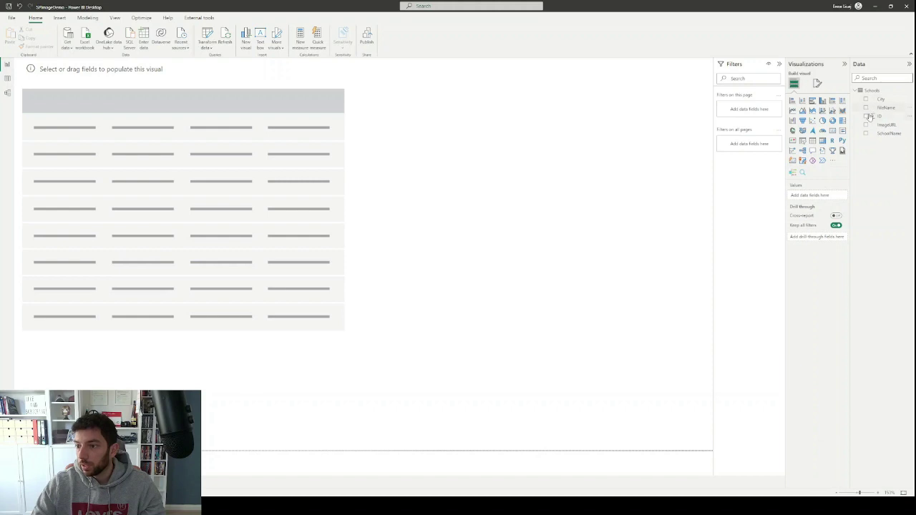
left_click(867, 116)
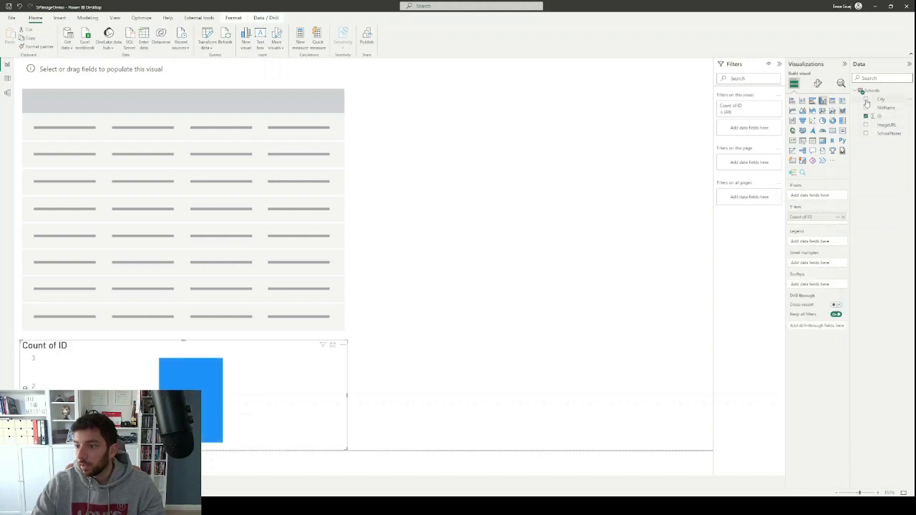
left_click(866, 100)
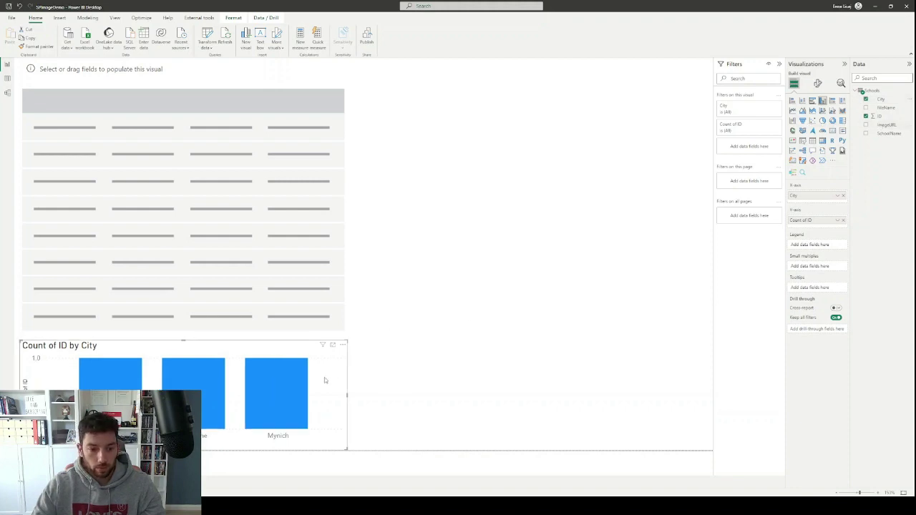
key("Delete")
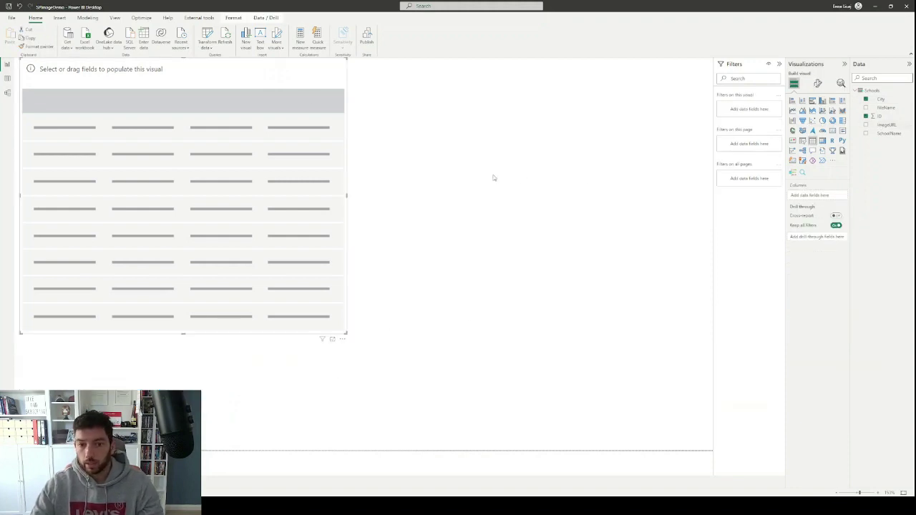
Add the ID, City, SchoolName and ImageURL fields to the table visual and widen it until the image URLs fit.
left_click(866, 115)
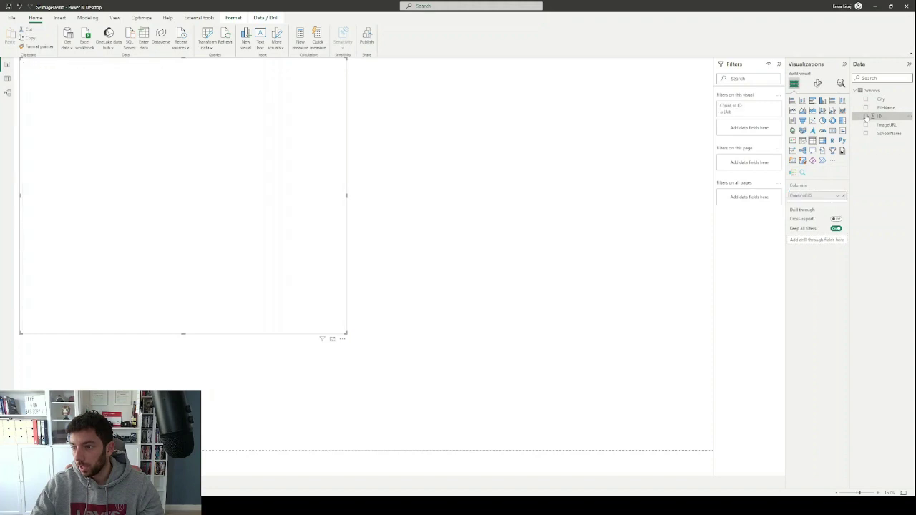
left_click(866, 100)
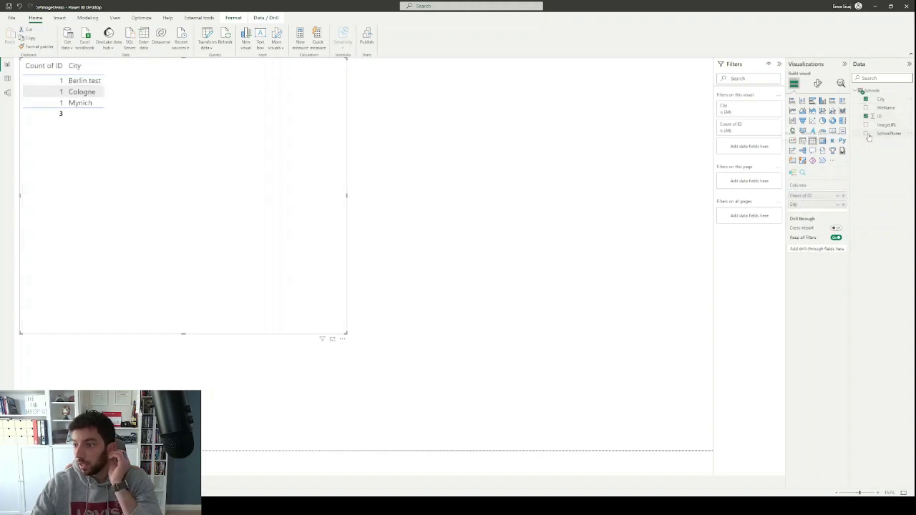
left_click(867, 134)
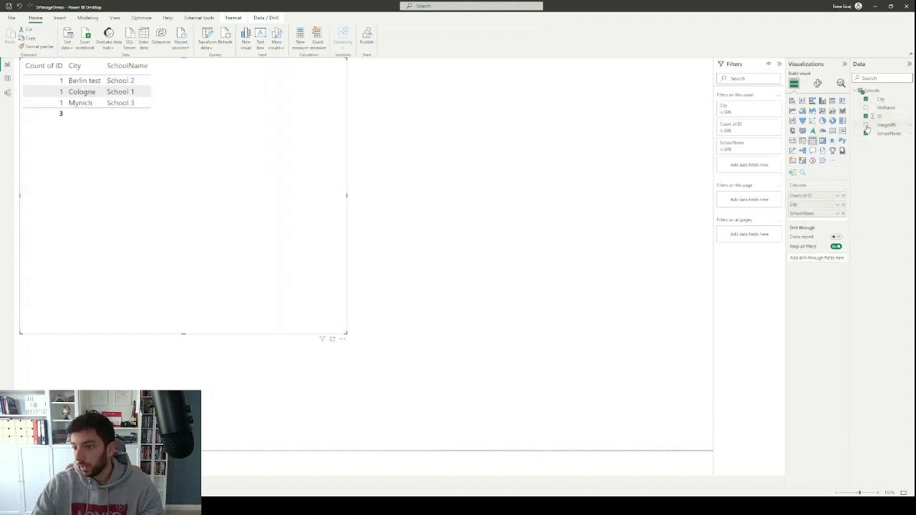
left_click(866, 125)
left_click_drag(347, 195, 573, 194)
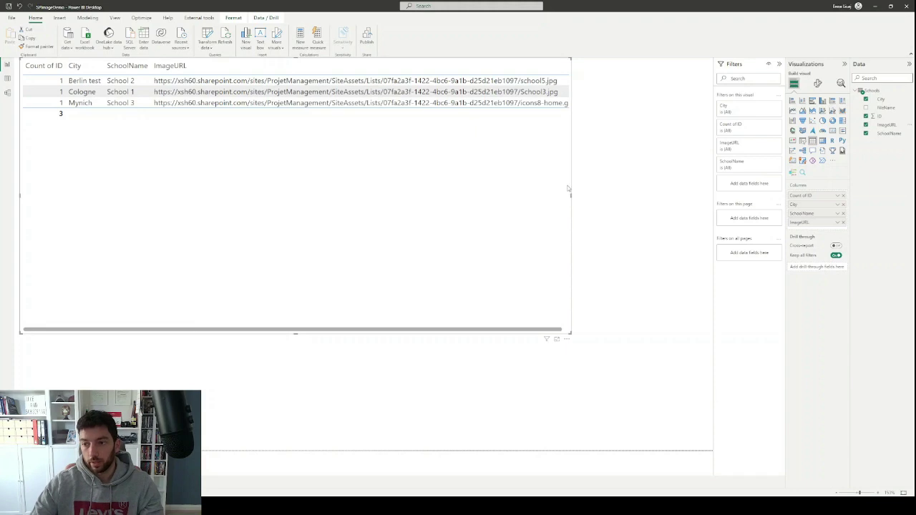
left_click(890, 134)
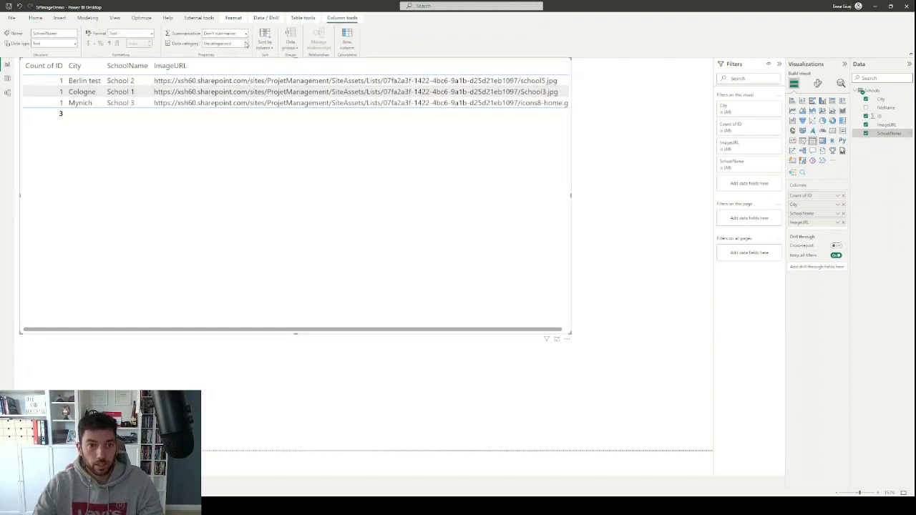
left_click(246, 44)
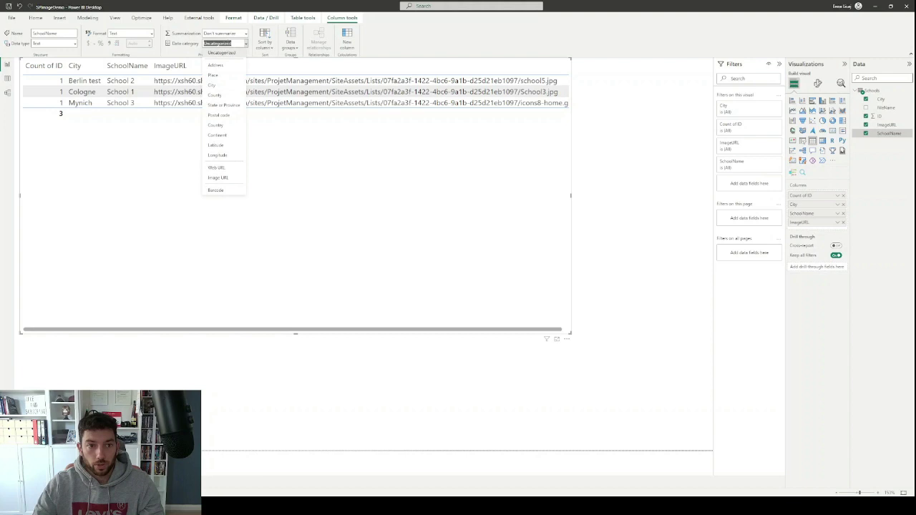
left_click(225, 179)
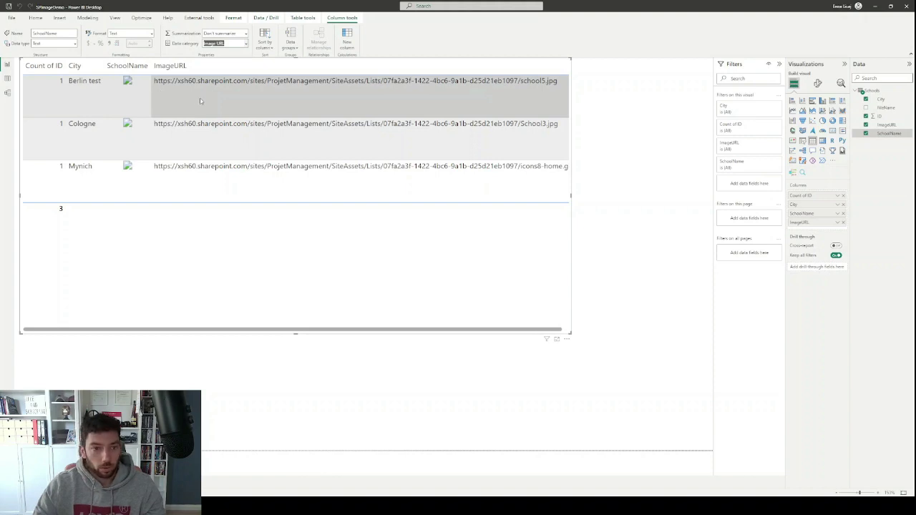
left_click(245, 43)
left_click(219, 178)
key("ctrl+z")
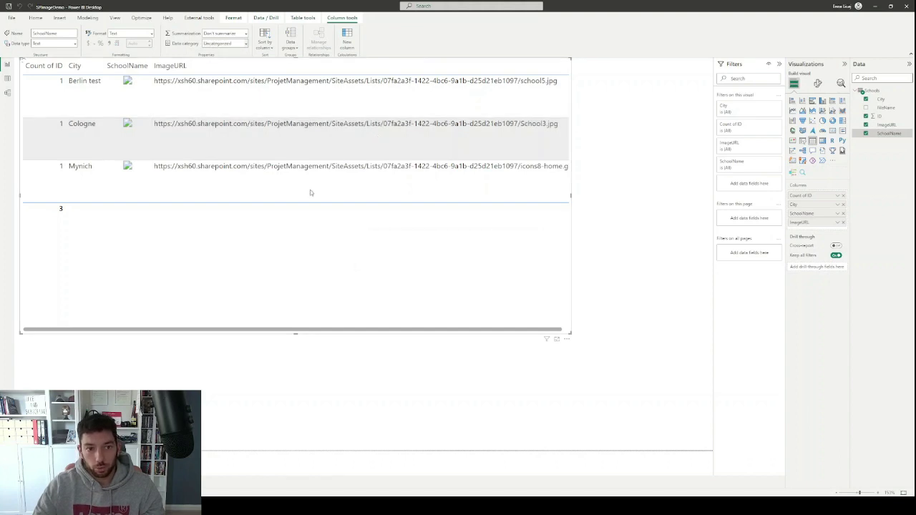
Set the data category of the ImageURL column to Image URL.
left_click(892, 124)
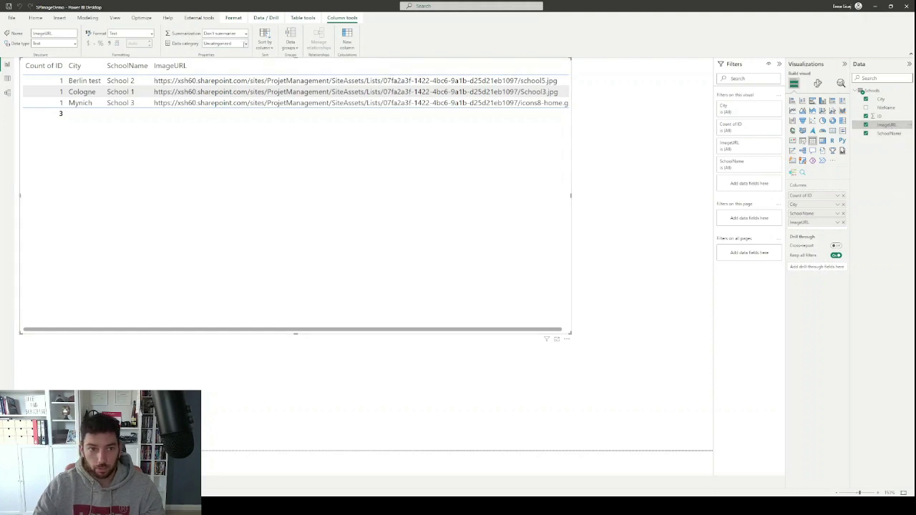
left_click(246, 44)
left_click(220, 178)
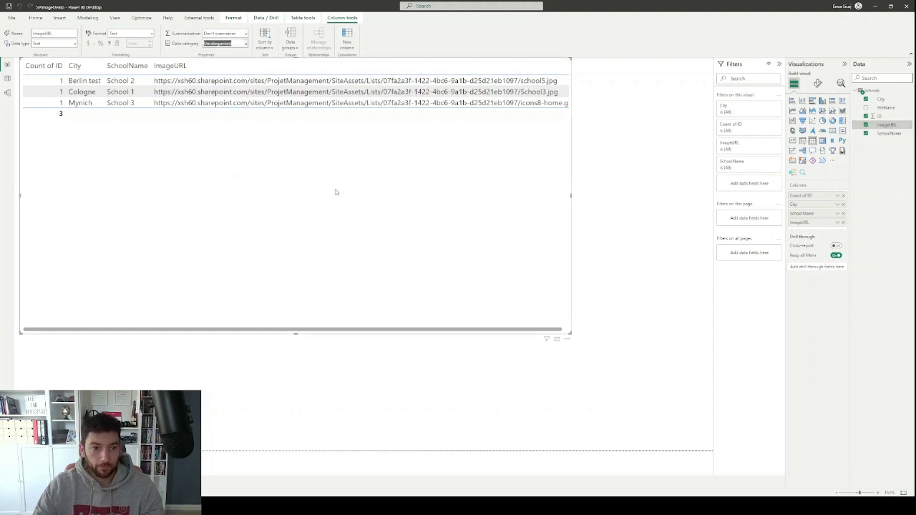
left_click(184, 75)
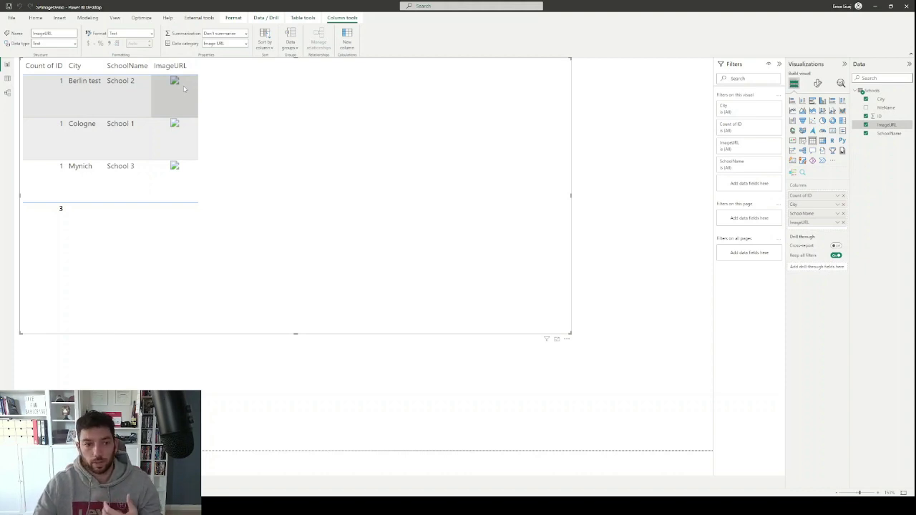
Narrow the table visual to about half its width and turn off its totals row.
left_click_drag(571, 195, 341, 174)
left_click(301, 204)
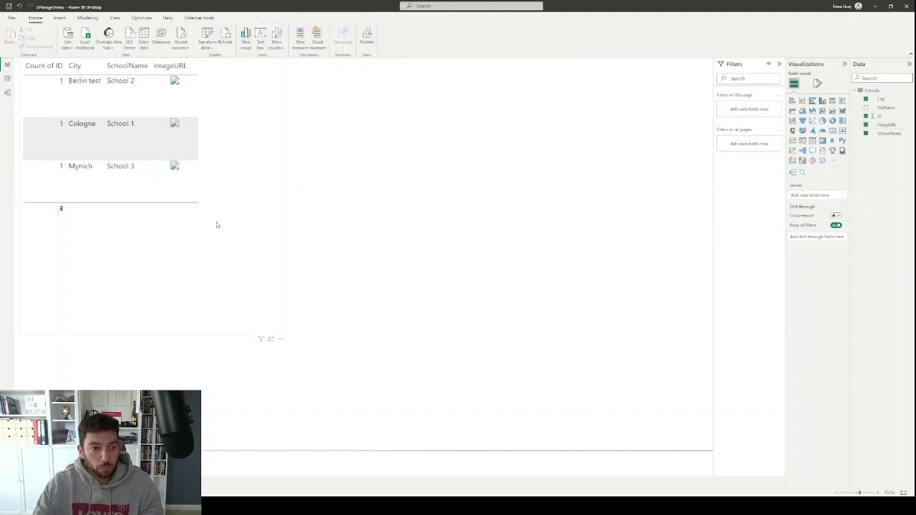
left_click(283, 230)
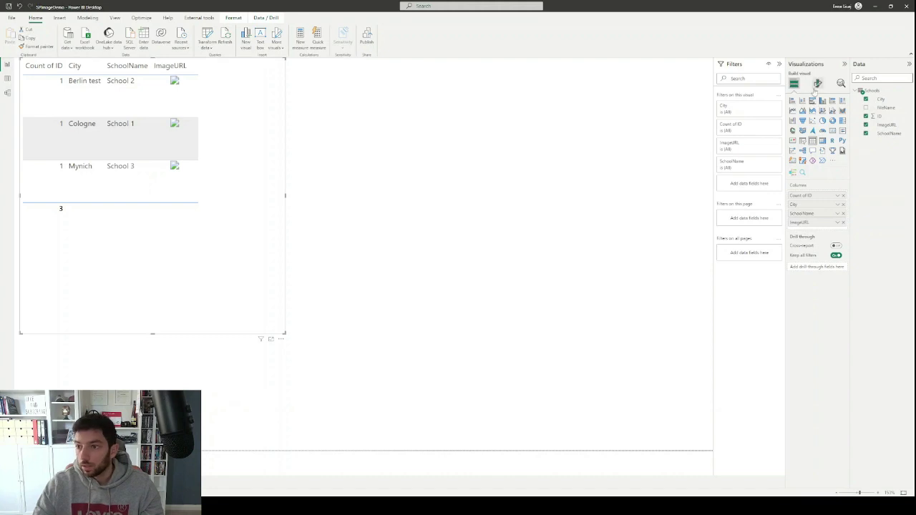
left_click(817, 85)
left_click(799, 192)
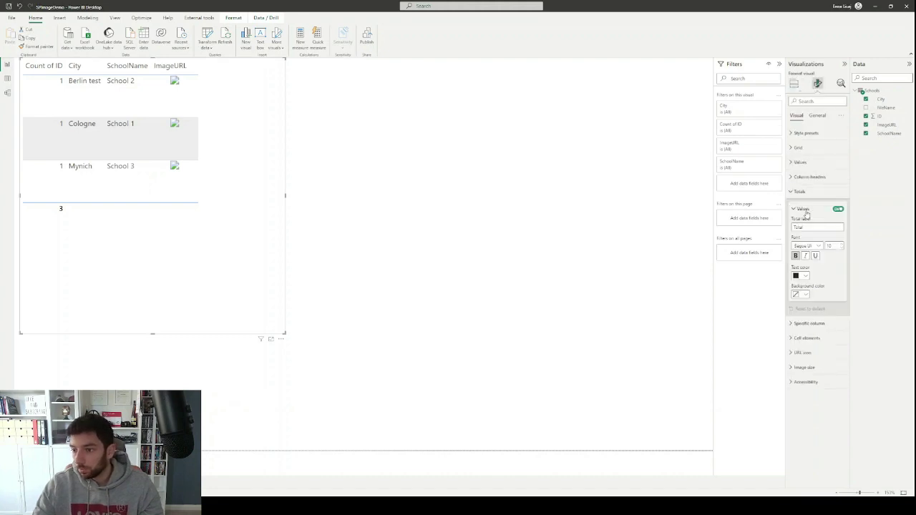
left_click(838, 209)
left_click(467, 148)
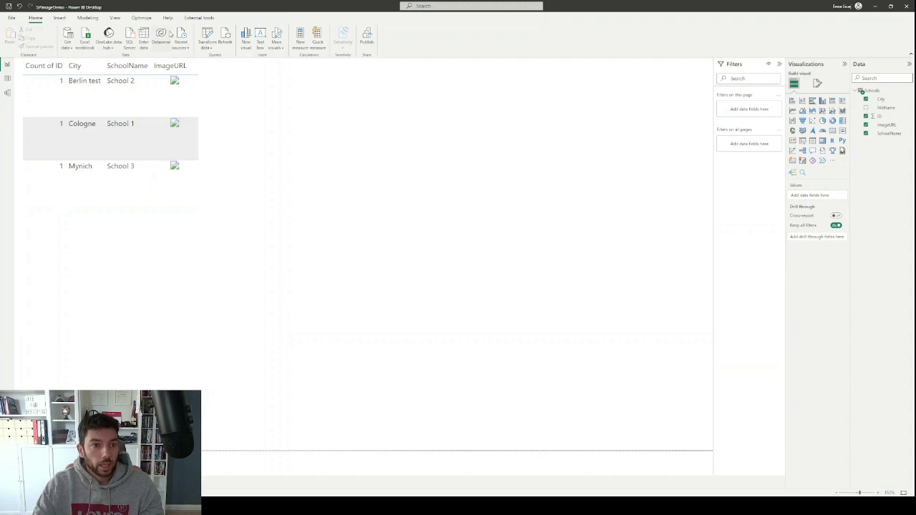
Publish the report to YT-Workspace, saving the changes.
key("alt+F4")
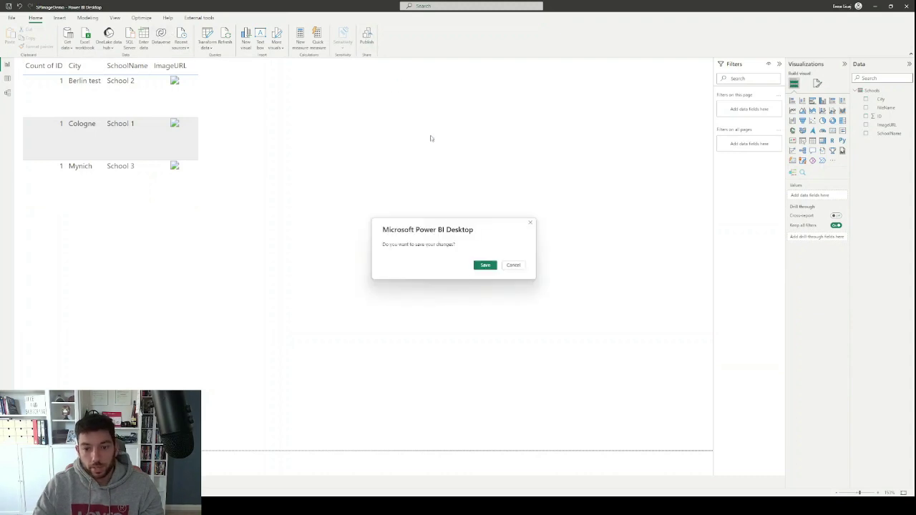
left_click(487, 267)
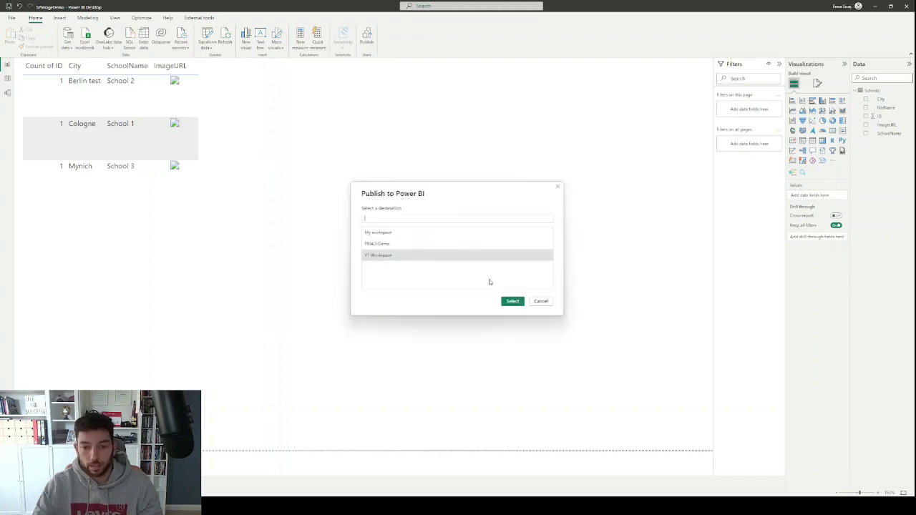
left_click(515, 302)
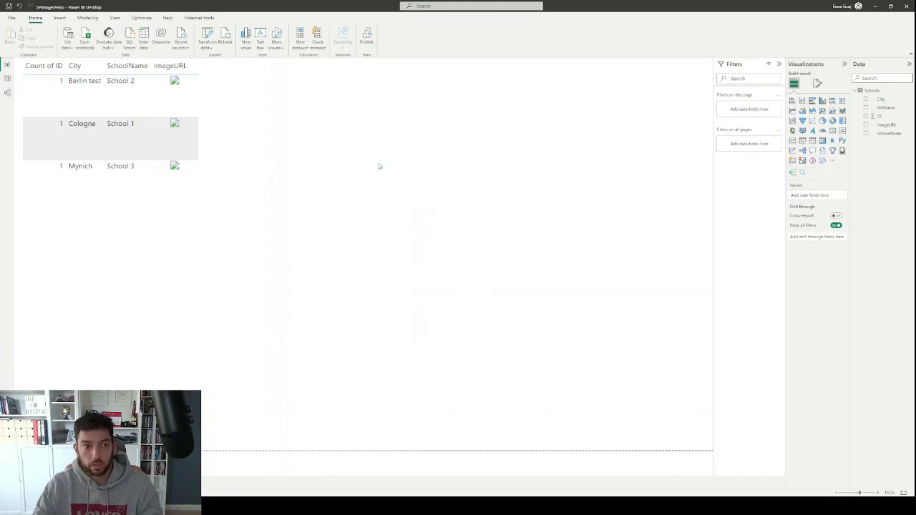
Switch to the Power BI service in the browser, refresh YT-Workspace and open the published SPImageDemo report.
key("alt+Tab")
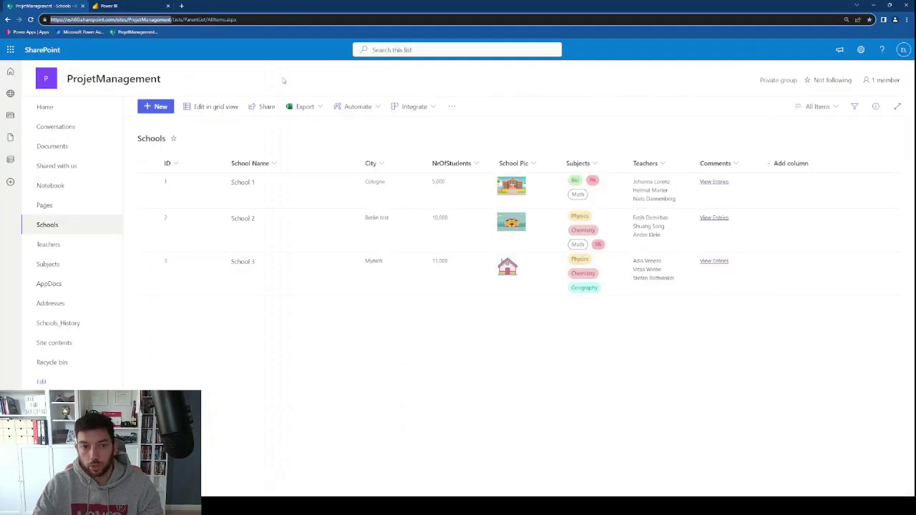
left_click(132, 6)
left_click(30, 20)
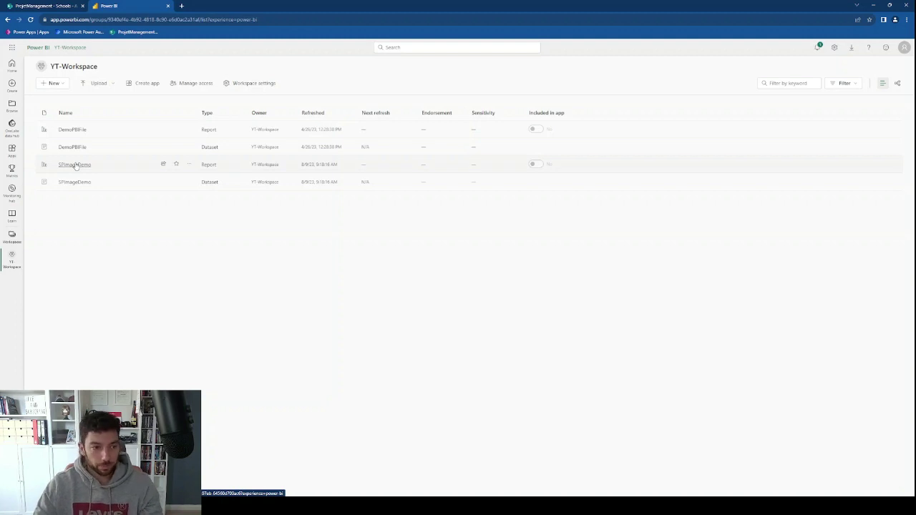
left_click(75, 165)
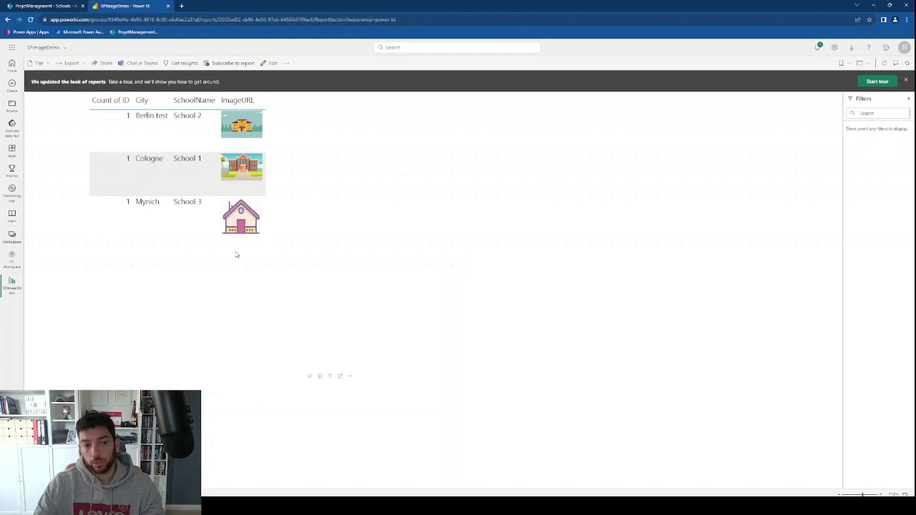
Compare the school images in the published report with the School Pic column of the SharePoint Schools list.
key("ctrl+Tab")
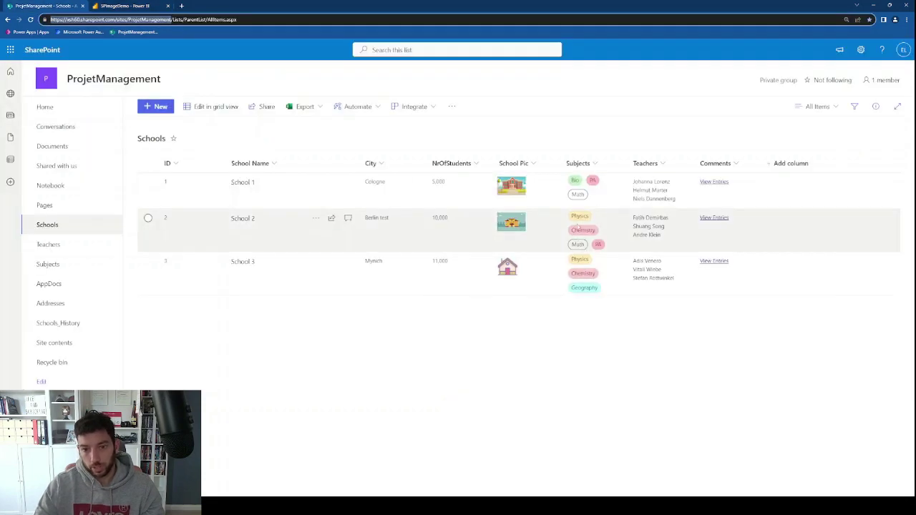
left_click(154, 5)
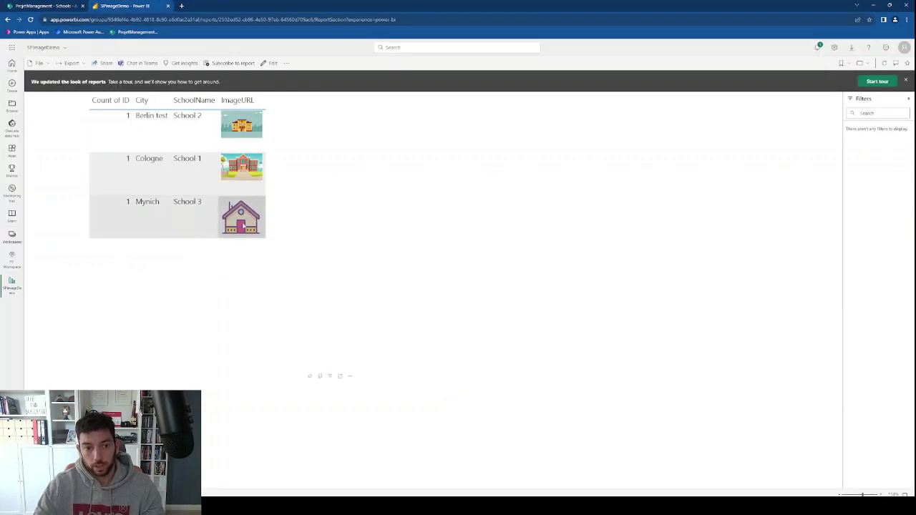
key("ctrl+Tab")
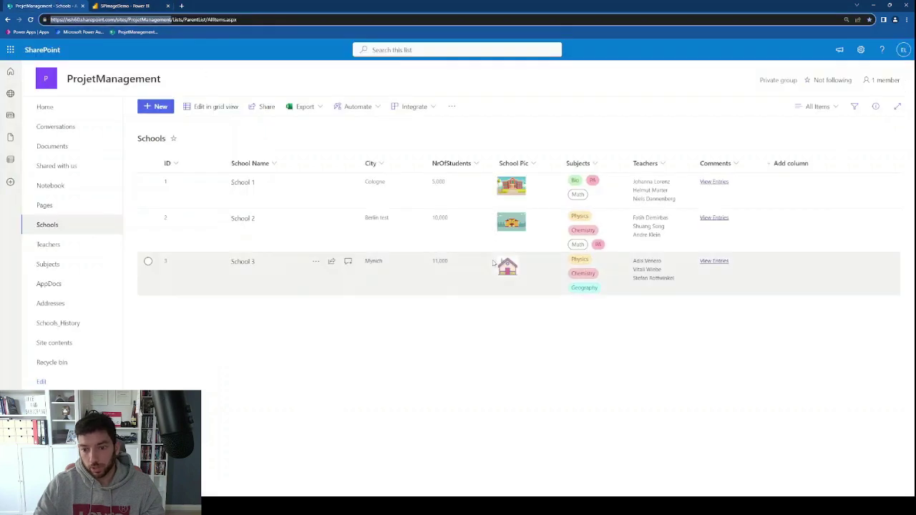
key("ctrl+Tab")
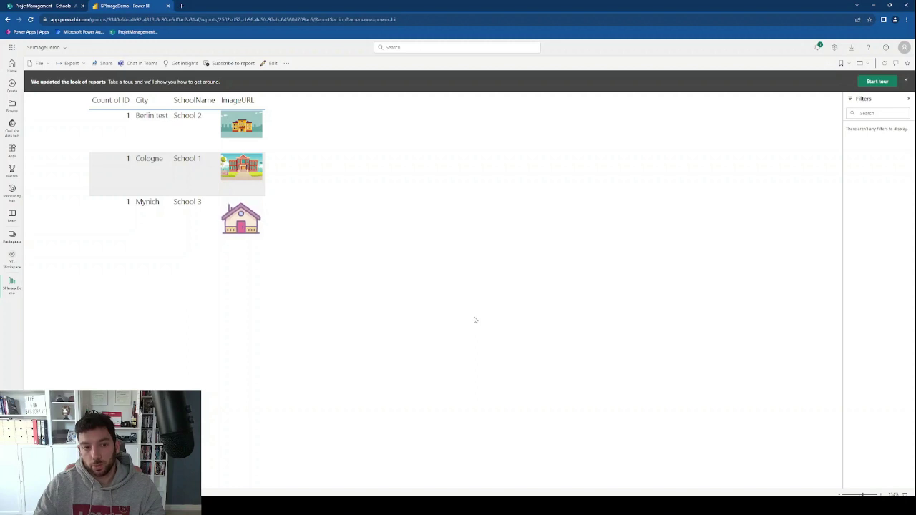